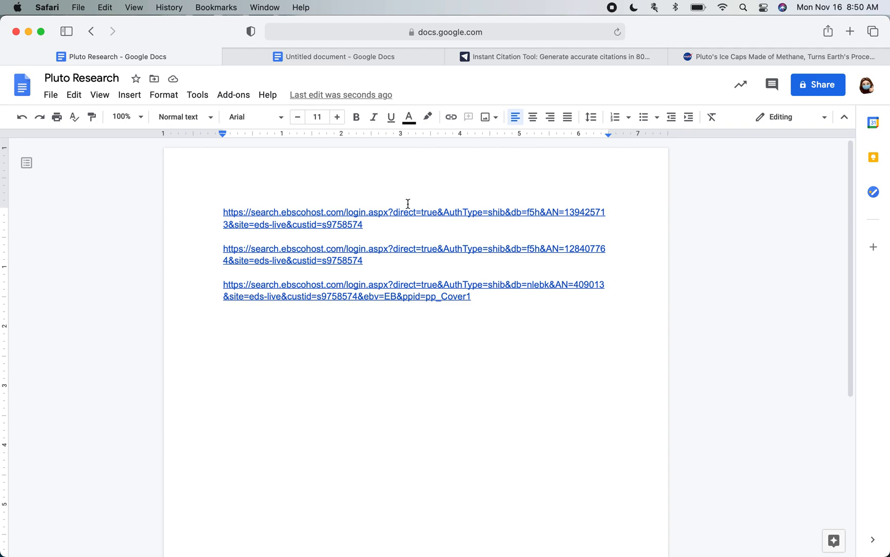
Open the first EBSCOhost link in the Pluto Research document and display the citation formats for that article.
{"action": "left_click", "coordinate": [299, 214]}
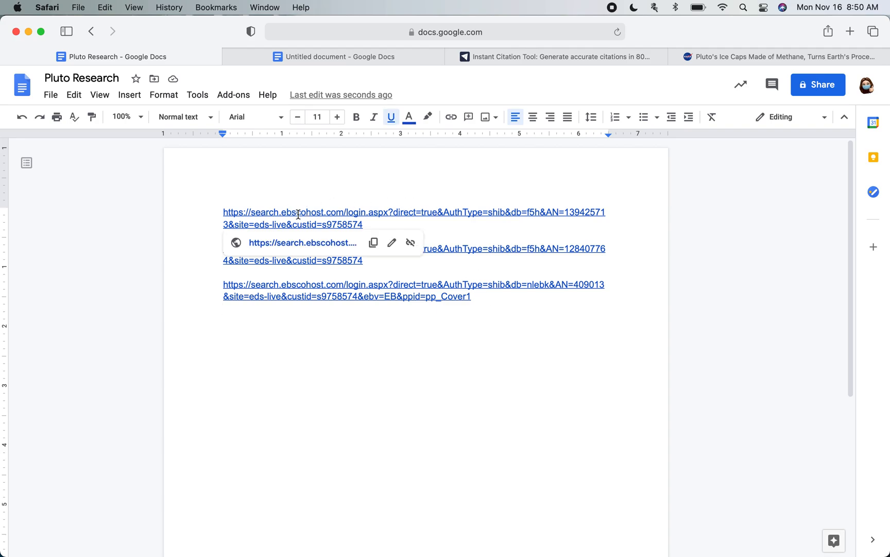
{"action": "left_click", "coordinate": [291, 248]}
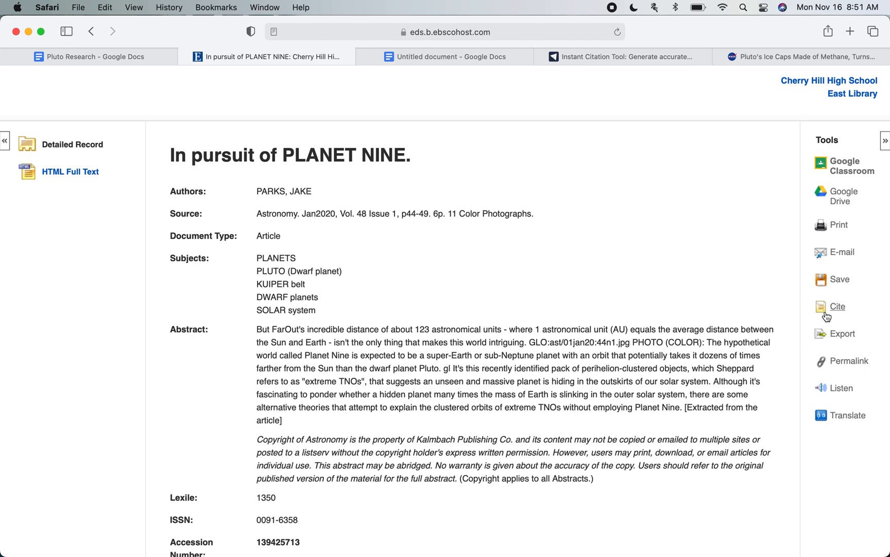
{"action": "left_click", "coordinate": [885, 144]}
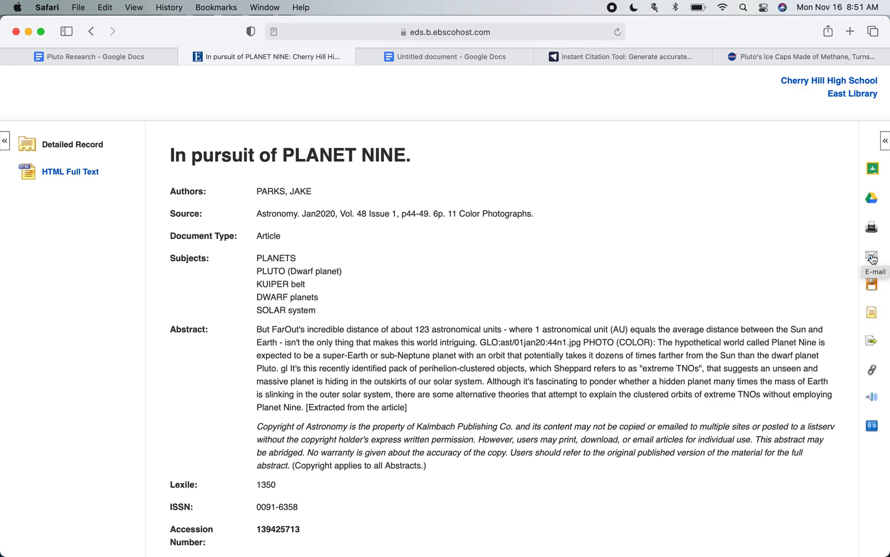
{"action": "left_click", "coordinate": [873, 317]}
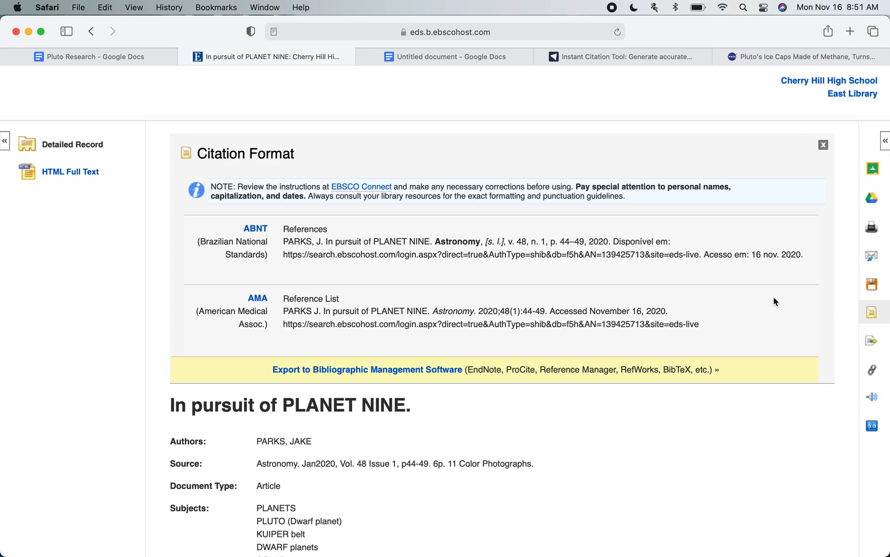
Copy the MLA Works Cited entry for the article "In pursuit of PLANET NINE.".
{"action": "scroll", "coordinate": [462, 272], "scroll_direction": "down", "scroll_amount": 10}
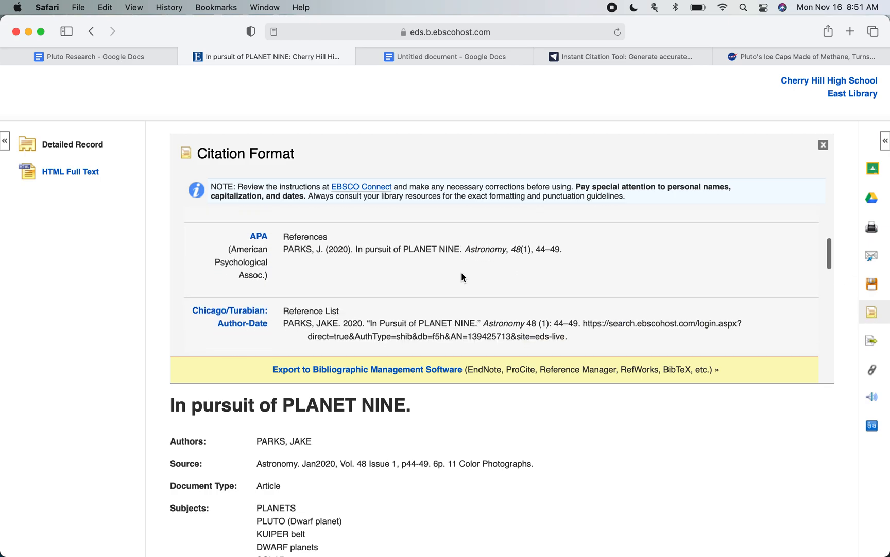
{"action": "scroll", "coordinate": [461, 277], "scroll_direction": "down", "scroll_amount": 5}
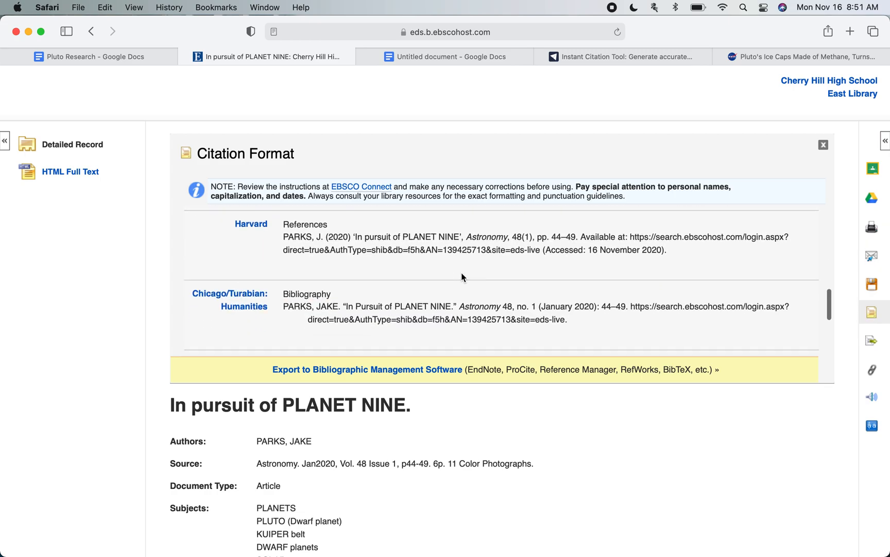
{"action": "scroll", "coordinate": [461, 277], "scroll_direction": "down", "scroll_amount": 5}
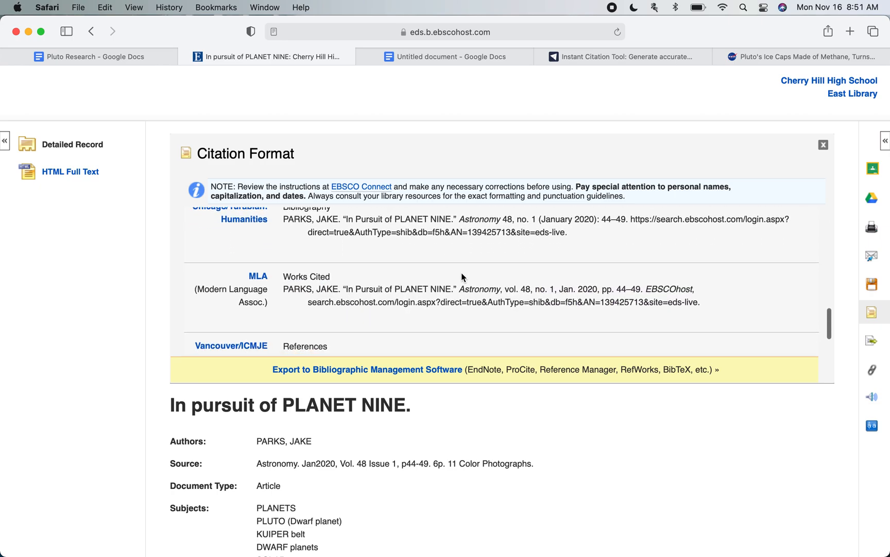
{"action": "scroll", "coordinate": [463, 277], "scroll_direction": "down", "scroll_amount": 2}
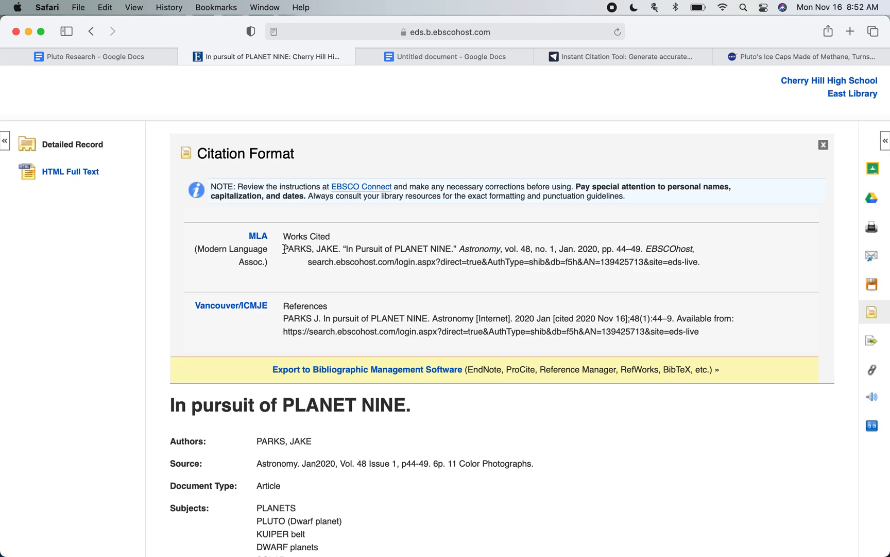
{"action": "left_click_drag", "start_coordinate": [285, 249], "coordinate": [717, 262]}
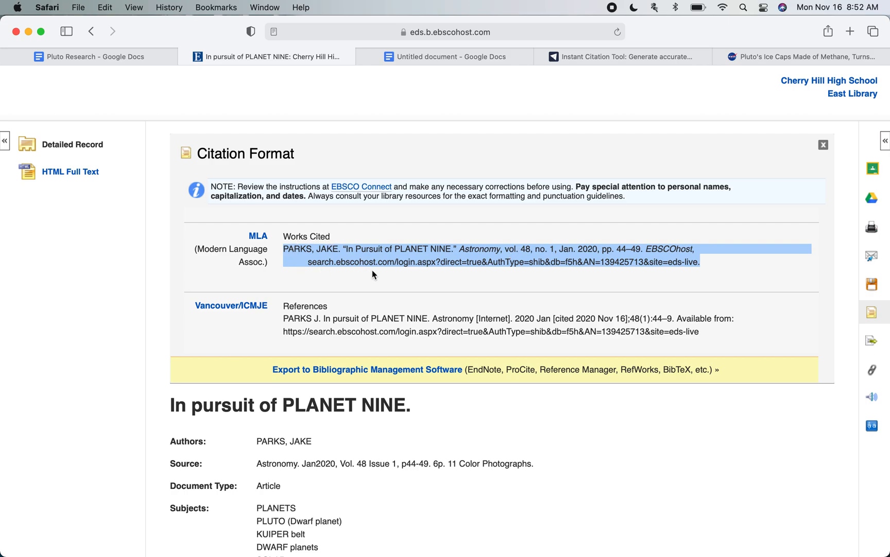
{"action": "key", "text": "super+c"}
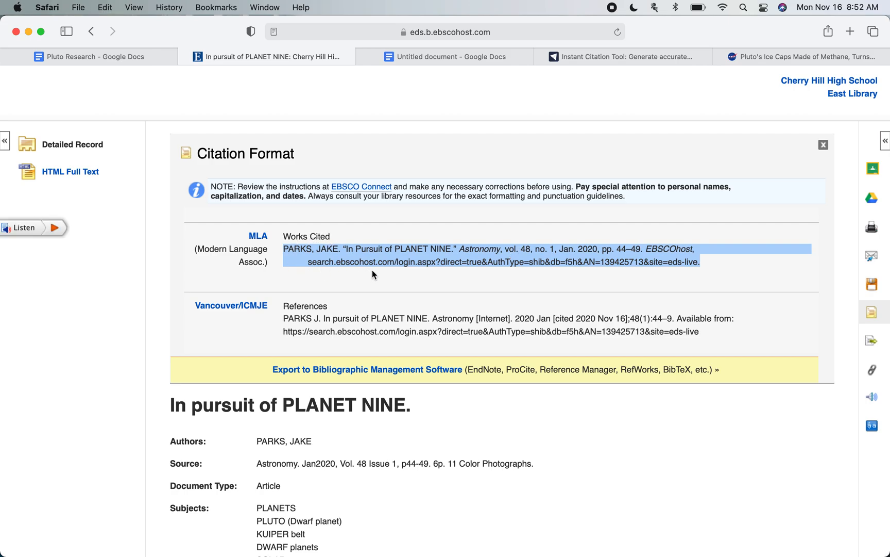
Switch to the untitled document and rename it "Works Cited".
{"action": "left_click", "coordinate": [436, 58]}
{"action": "left_click", "coordinate": [124, 78]}
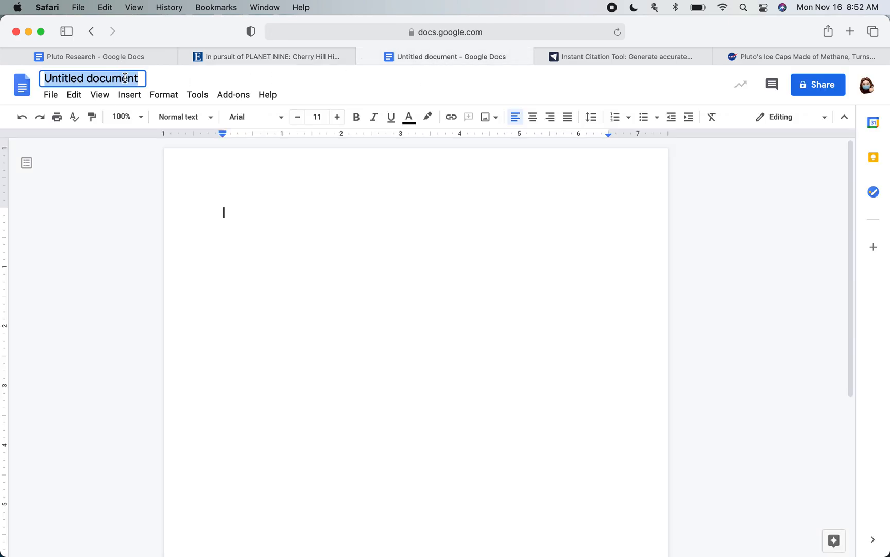
{"action": "type", "text": "Works Cite"}
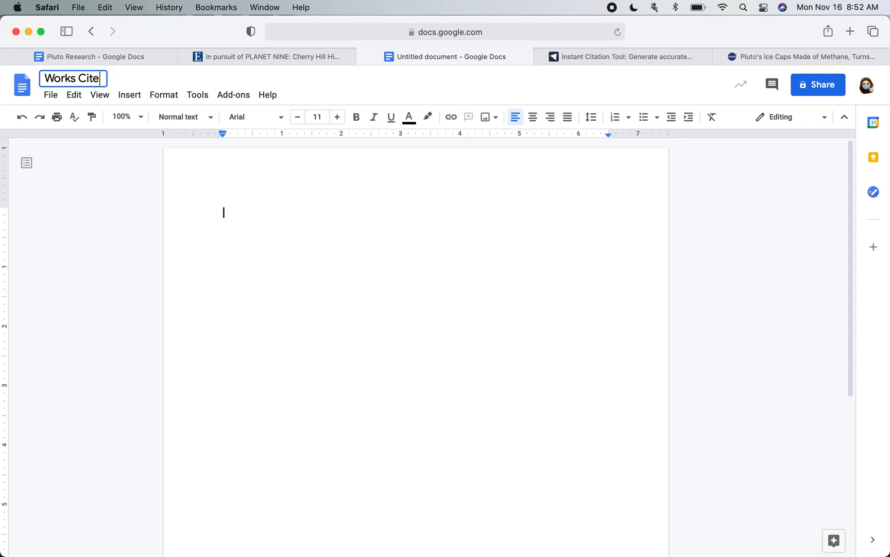
{"action": "type", "text": "d"}
{"action": "left_click", "coordinate": [255, 223]}
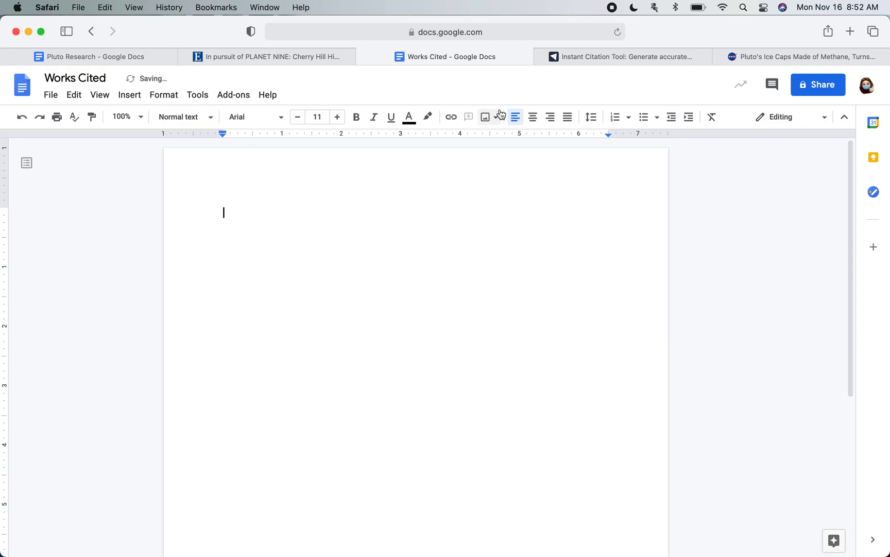
Add a centred "Works Cited" heading and paste the copied Planet Nine citation left-aligned on the line below.
{"action": "left_click", "coordinate": [534, 118]}
{"action": "type", "text": "Works "}
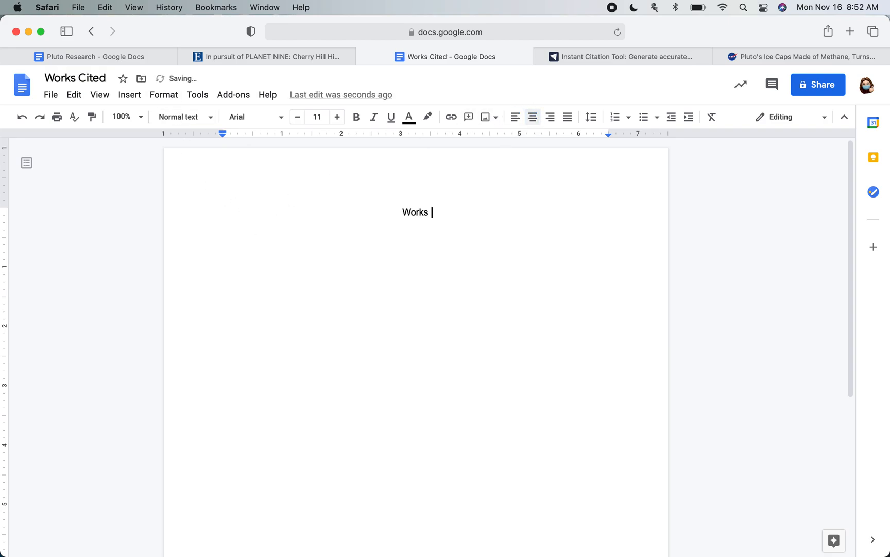
{"action": "type", "text": "Cited"}
{"action": "key", "text": "Return"}
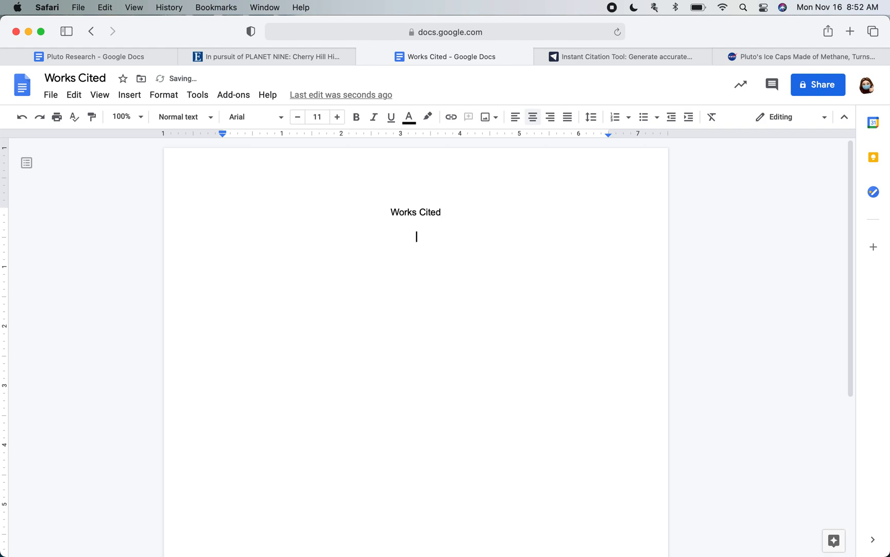
{"action": "left_click", "coordinate": [517, 117]}
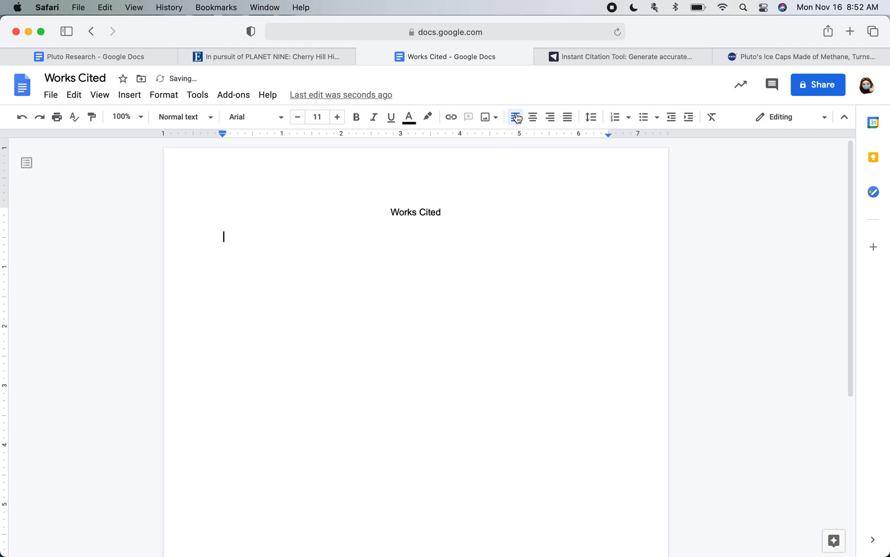
{"action": "type", "text": "PARKS, JAKE. \"In Pursuit of PLANET NINE.\" Astronomy, vol. 48, no. 1, Jan. 2020, pp. 44–49. EBSCOhost, search.ebscohost.com/login.aspx?direct=true&AuthType=shib&db=f5h&AN=139425713&site=eds-live."}
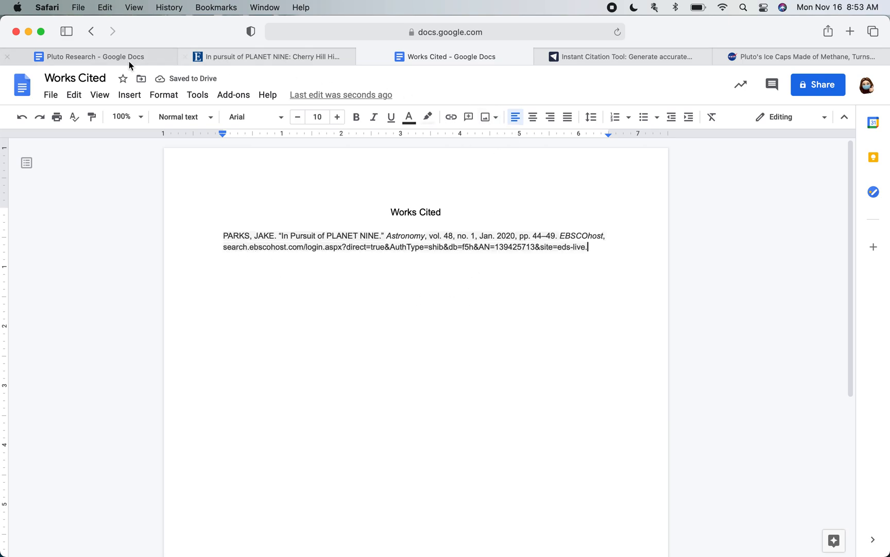
Close the Planet Nine article page and open the second EBSCOhost link in the Pluto Research document.
{"action": "left_click", "coordinate": [264, 59]}
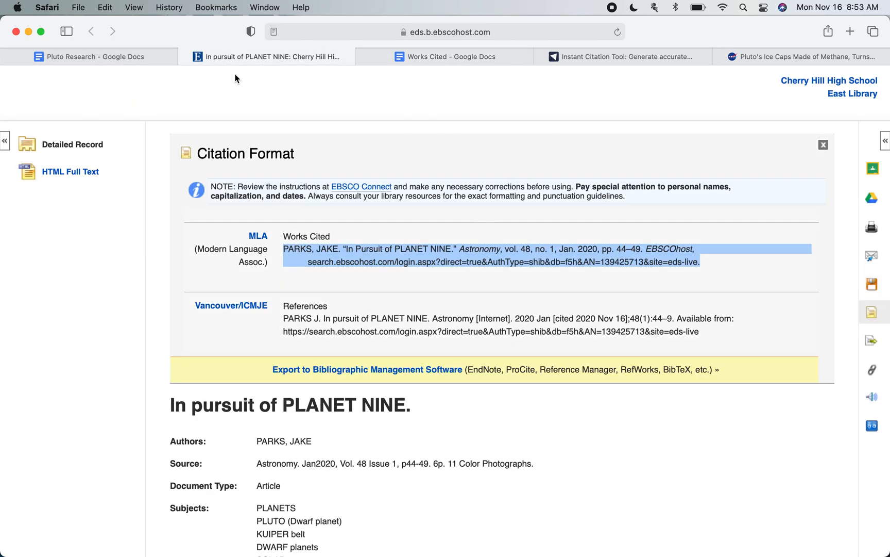
{"action": "left_click", "coordinate": [184, 59]}
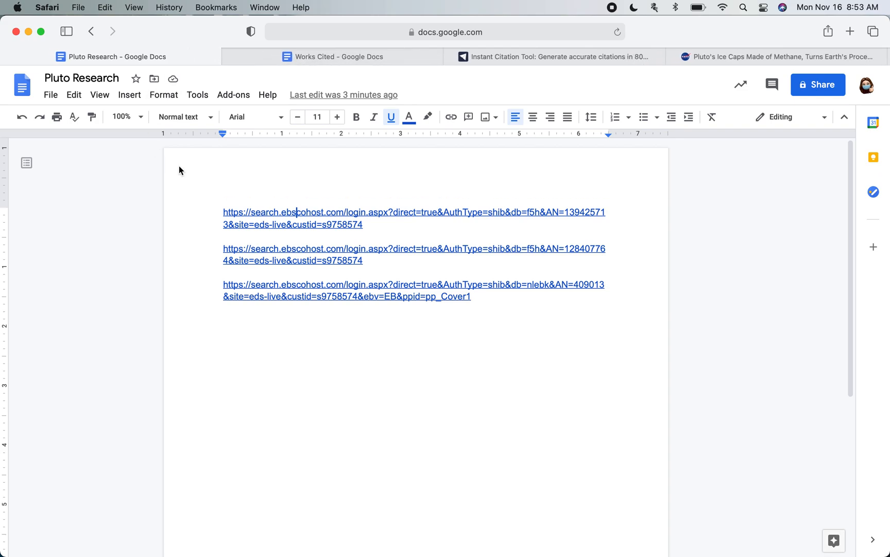
{"action": "left_click", "coordinate": [288, 251]}
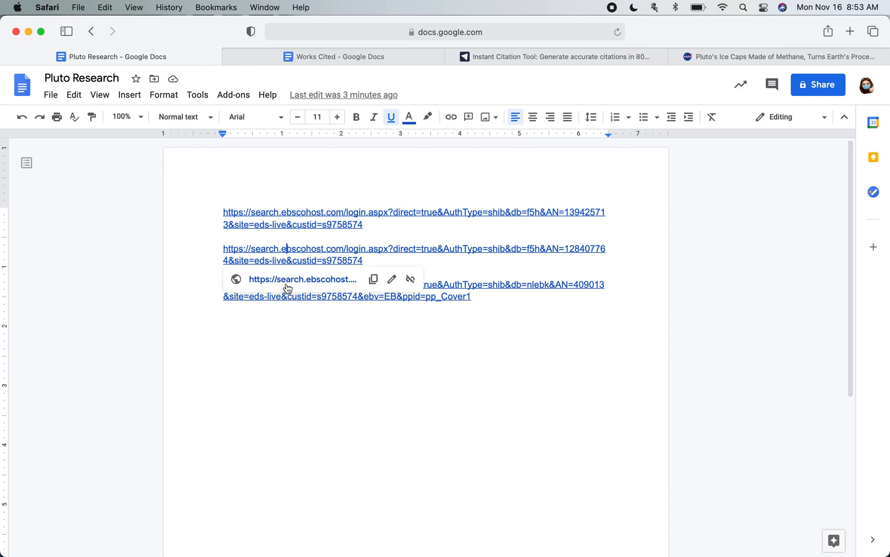
{"action": "left_click", "coordinate": [287, 285]}
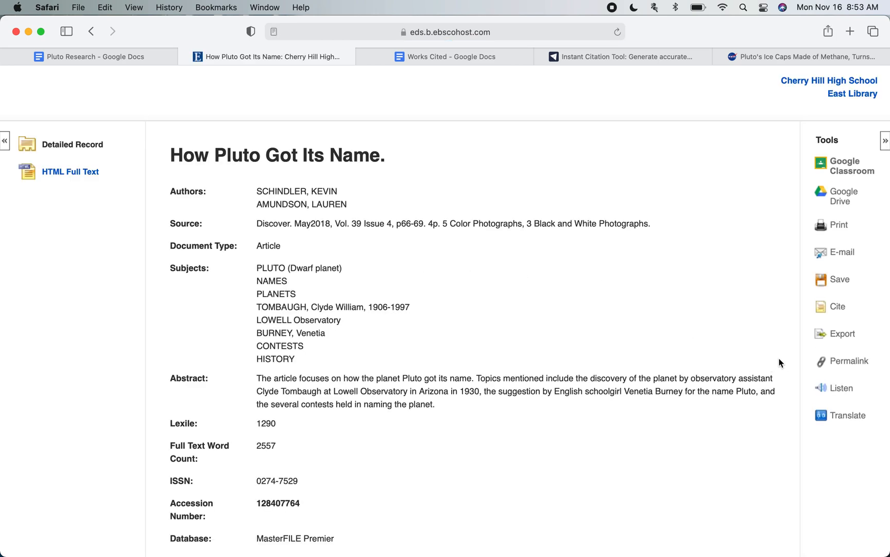
Display the citation formats for "How Pluto Got Its Name" and copy its MLA Works Cited entry.
{"action": "left_click", "coordinate": [838, 310]}
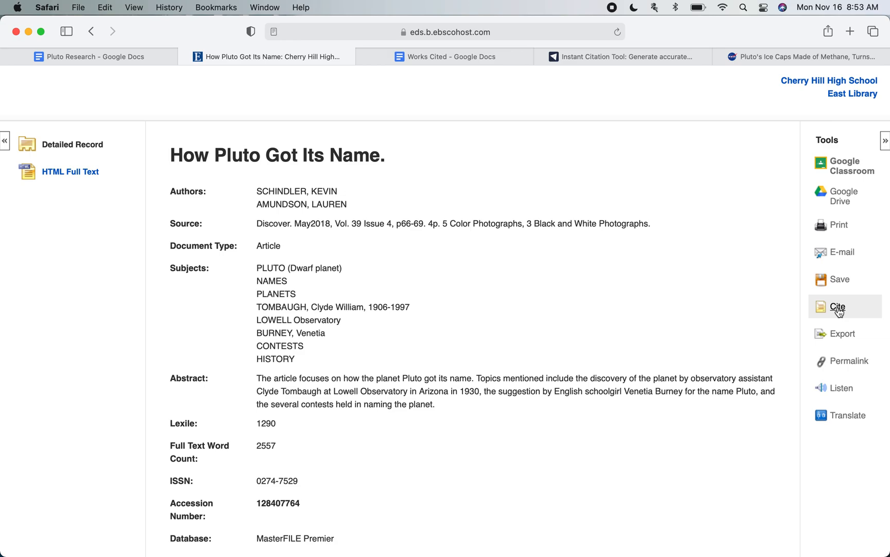
{"action": "scroll", "coordinate": [468, 288], "scroll_direction": "down", "scroll_amount": 5}
{"action": "scroll", "coordinate": [469, 292], "scroll_direction": "down", "scroll_amount": 8}
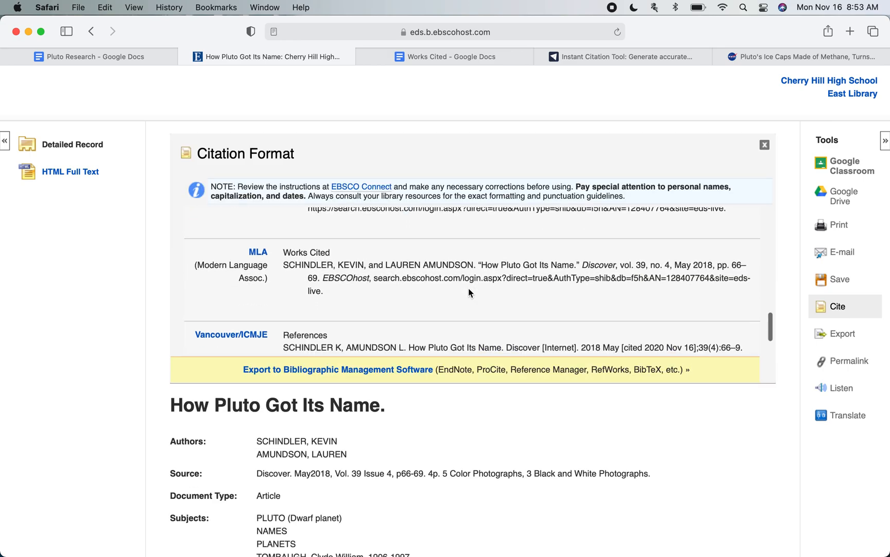
{"action": "left_click_drag", "start_coordinate": [285, 265], "coordinate": [342, 292]}
{"action": "key", "text": "cmd+c"}
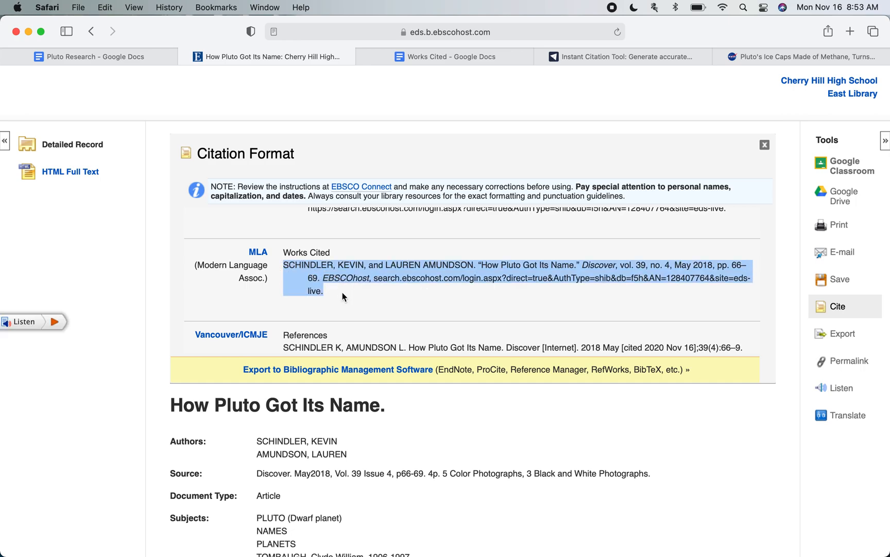
Paste the "How Pluto Got Its Name" citation below the first entry in the Works Cited document and add a new line.
{"action": "left_click", "coordinate": [427, 57]}
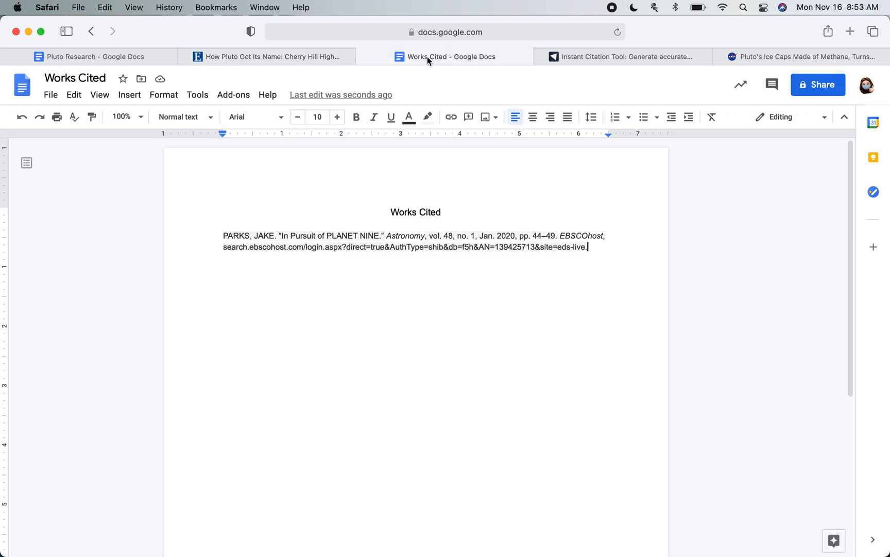
{"action": "left_click", "coordinate": [293, 264]}
{"action": "left_click", "coordinate": [627, 251]}
{"action": "key", "text": "Return"}
{"action": "key", "text": "cmd+v"}
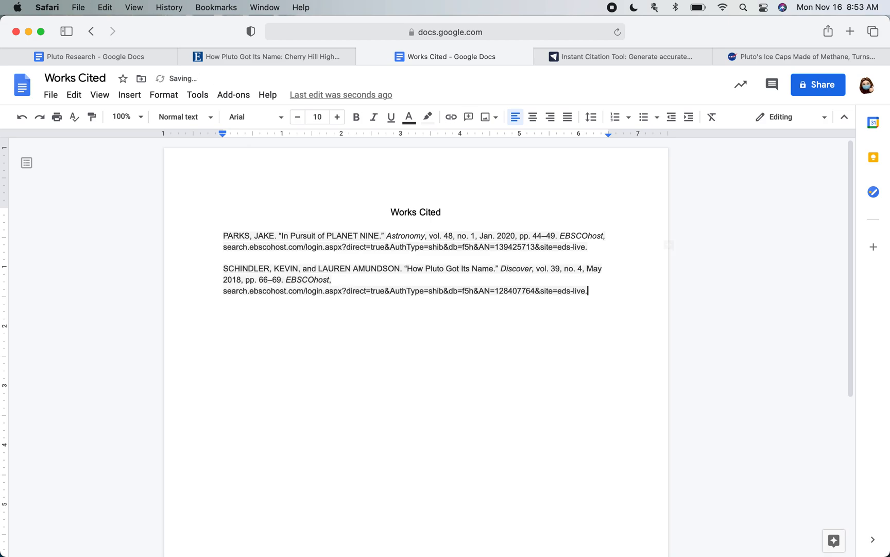
{"action": "key", "text": "Return"}
Return to the Pluto Research document and open its third EBSCOhost link, the e-book source.
{"action": "left_click", "coordinate": [133, 52]}
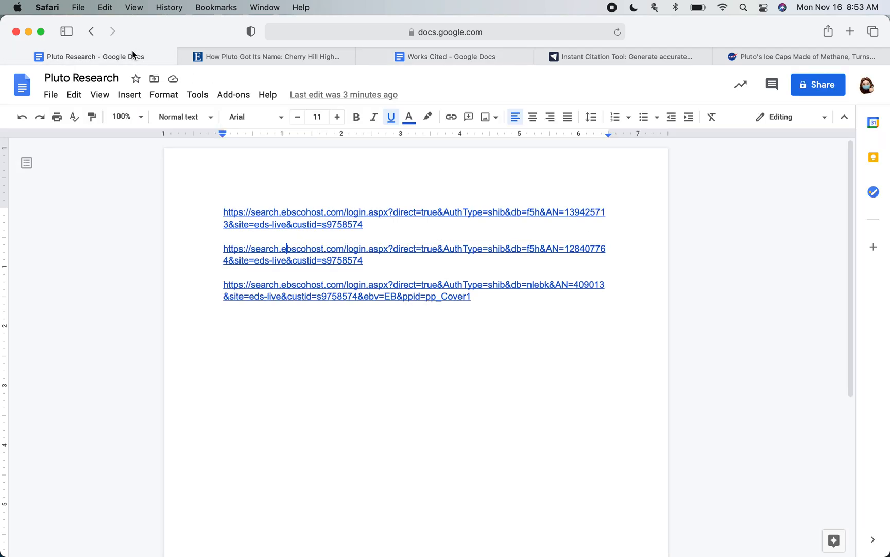
{"action": "left_click", "coordinate": [260, 294]}
{"action": "left_click", "coordinate": [267, 315]}
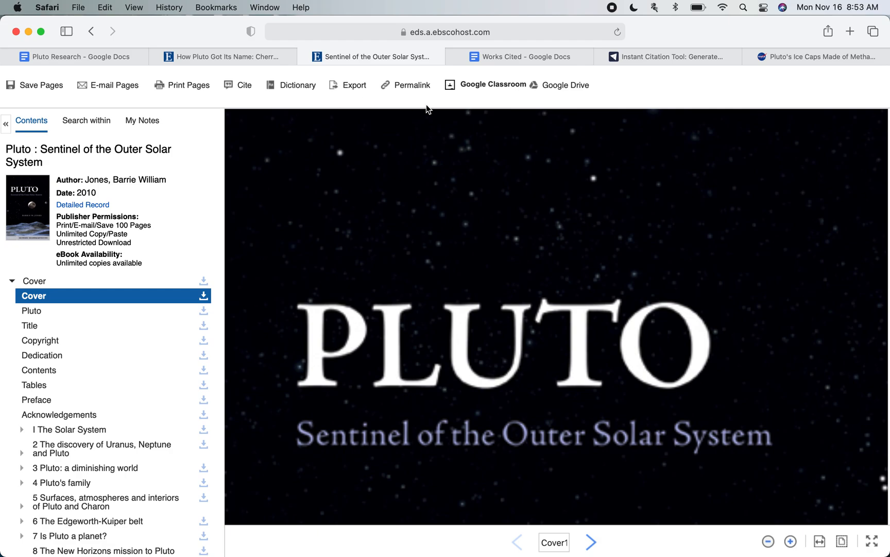
Display the citation formats for the e-book "Pluto: Sentinel of the Outer Solar System" and copy its MLA Works Cited entry.
{"action": "left_click", "coordinate": [237, 90]}
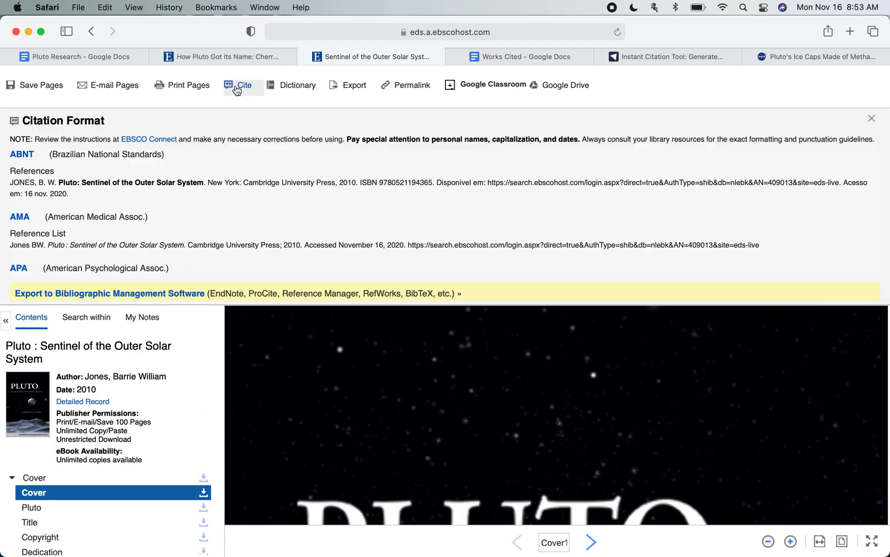
{"action": "scroll", "coordinate": [169, 191], "scroll_direction": "down", "scroll_amount": 5}
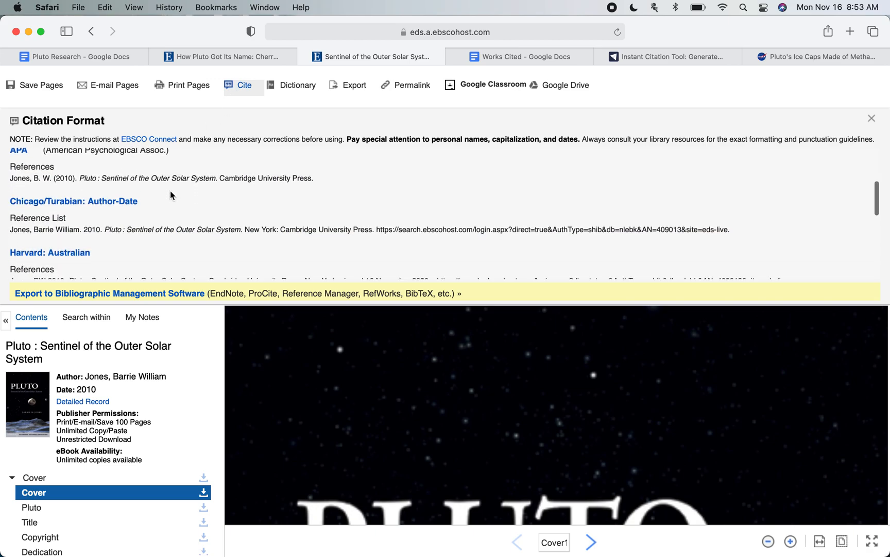
{"action": "scroll", "coordinate": [171, 191], "scroll_direction": "down", "scroll_amount": 5}
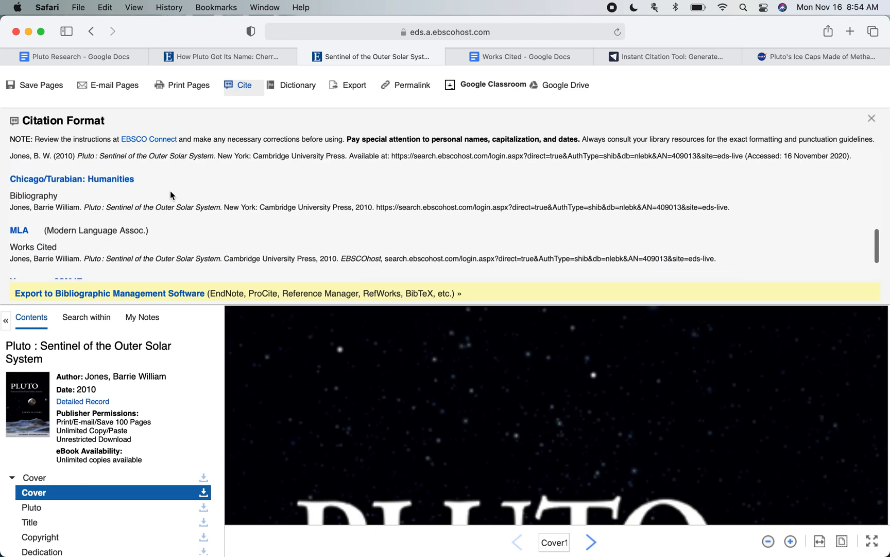
{"action": "left_click_drag", "start_coordinate": [9, 206], "coordinate": [721, 206]}
{"action": "key", "text": "super+c"}
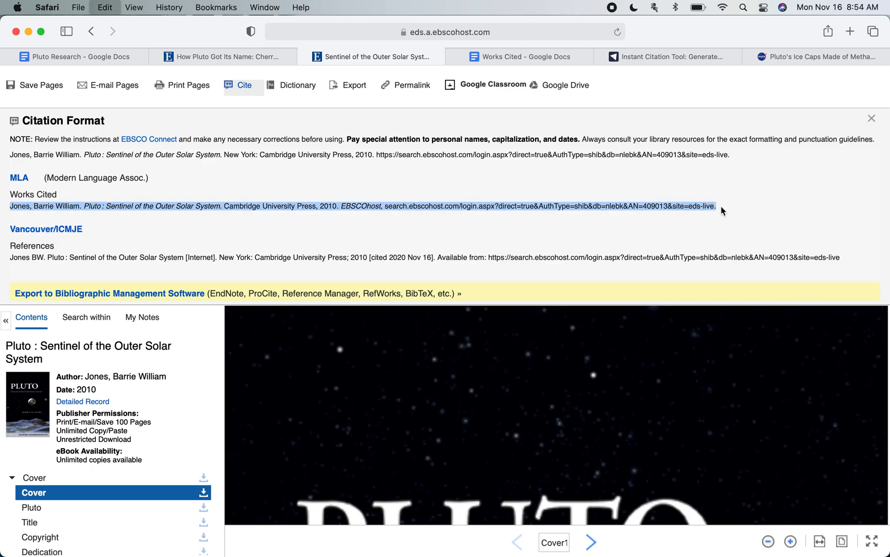
Paste the e-book citation as the third entry in the Works Cited document and add a new line.
{"action": "left_click", "coordinate": [530, 54]}
{"action": "key", "text": "super+v"}
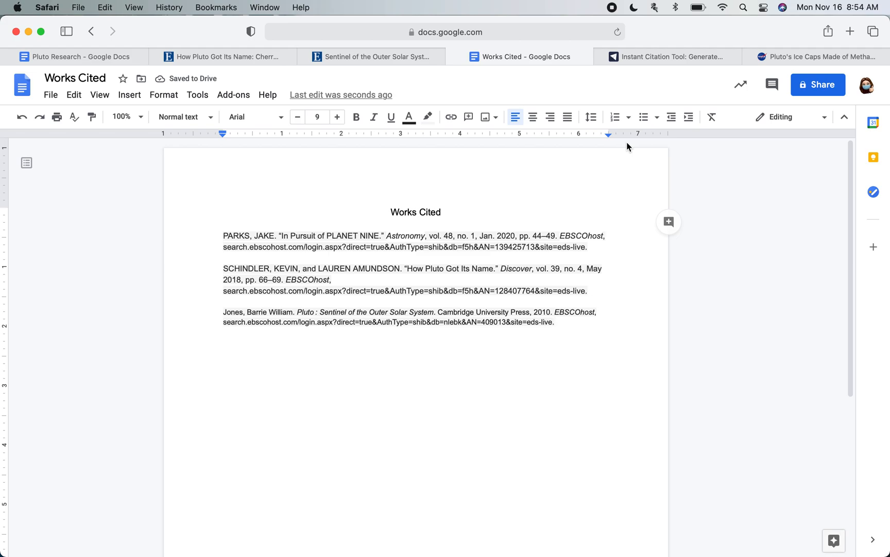
{"action": "key", "text": "Return"}
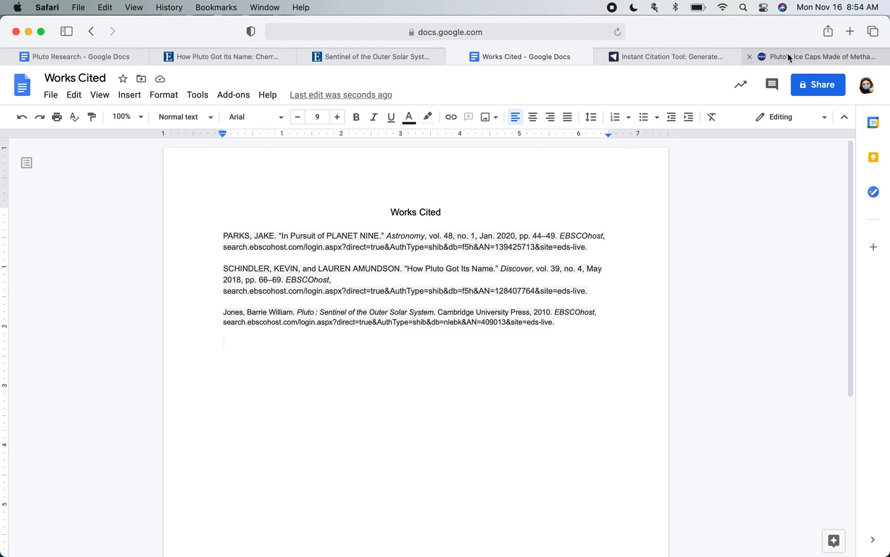
Switch to the NASA article "Pluto's Ice Caps Made of Methane, Turns Earth's Process Upside Down" and copy its web address.
{"action": "left_click", "coordinate": [762, 56]}
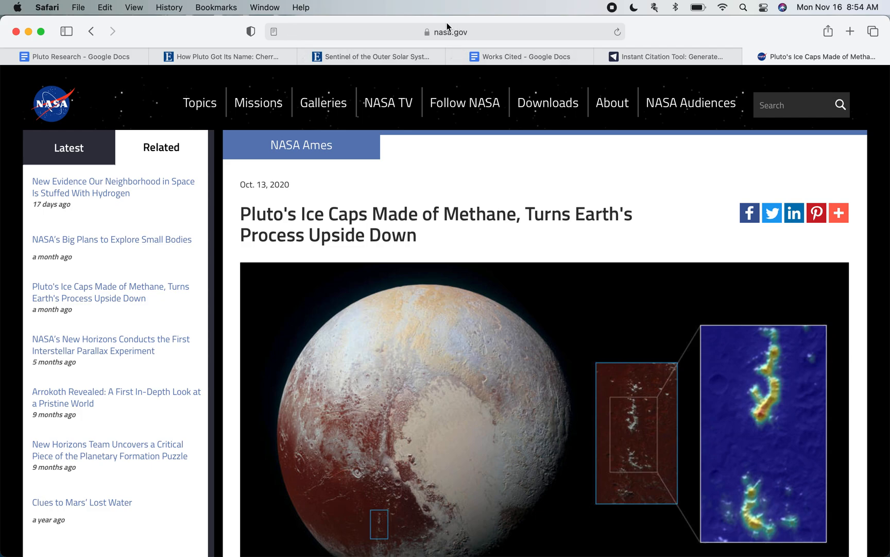
{"action": "left_click", "coordinate": [494, 32]}
{"action": "key", "text": "super+c"}
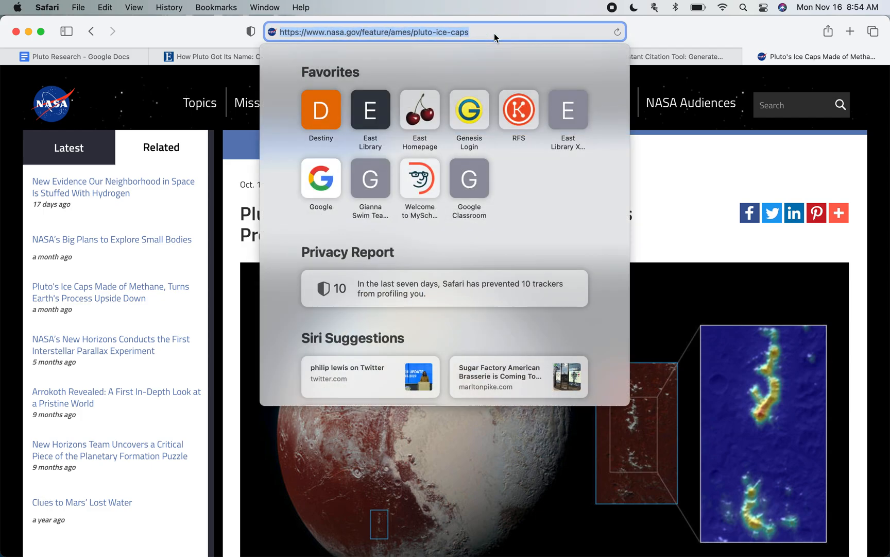
{"action": "left_click", "coordinate": [667, 30]}
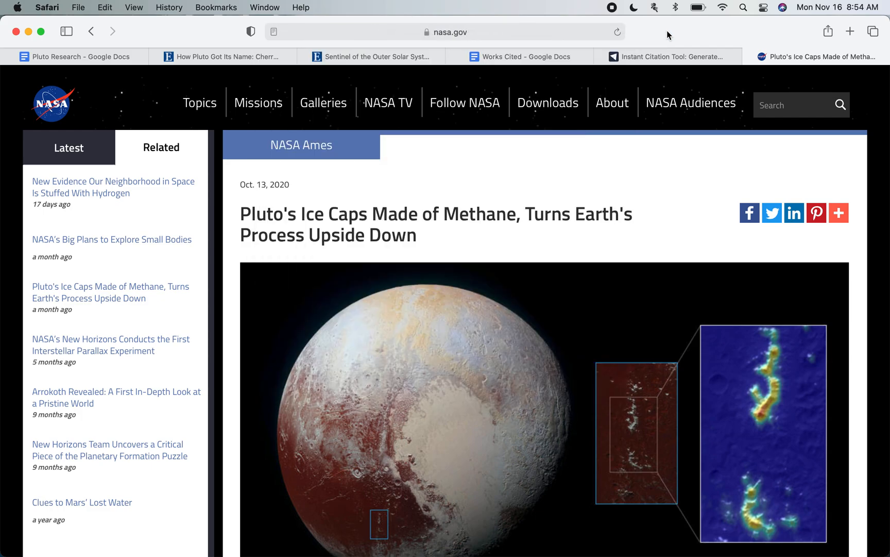
Switch to Formatically's Instant Citation Tool and paste the NASA article's web address as the source.
{"action": "left_click", "coordinate": [639, 56]}
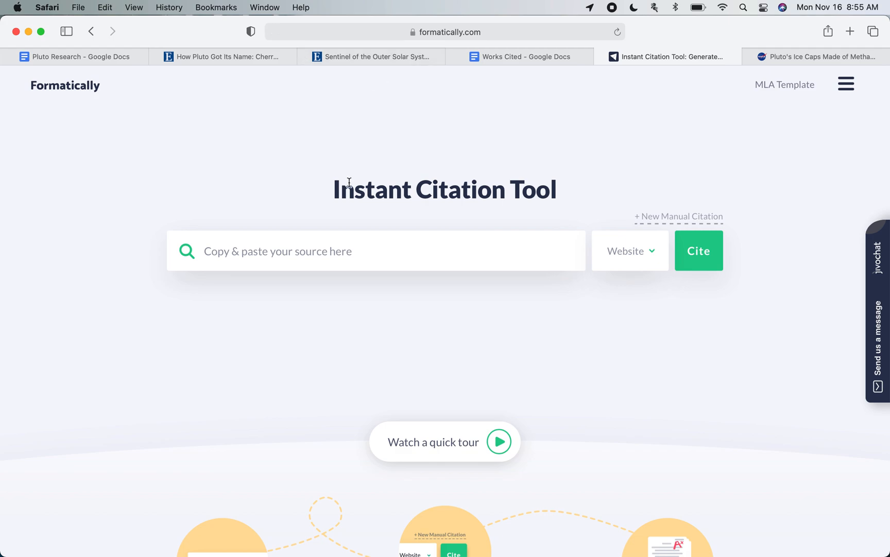
{"action": "left_click", "coordinate": [248, 254]}
{"action": "key", "text": "super+v"}
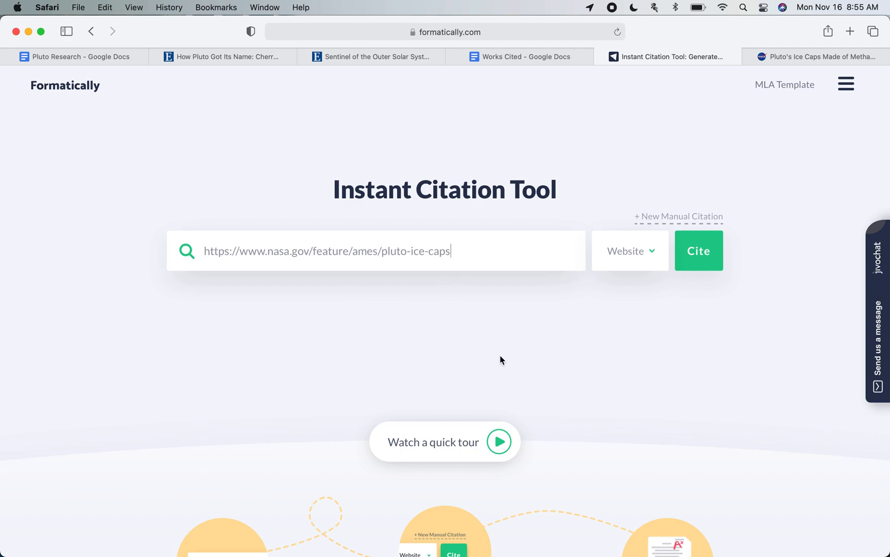
Look through the source types that the citation tool offers besides Website.
{"action": "left_click", "coordinate": [652, 251]}
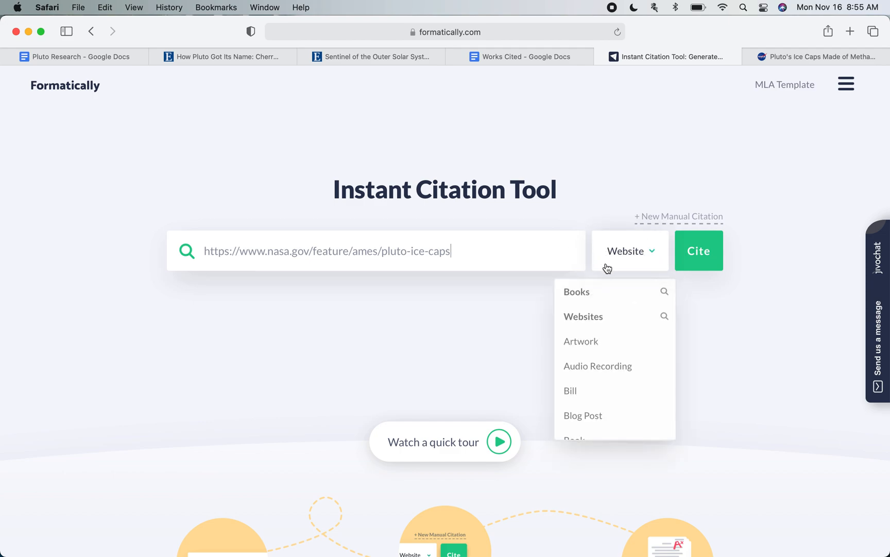
{"action": "scroll", "coordinate": [611, 323], "scroll_direction": "down", "scroll_amount": 3}
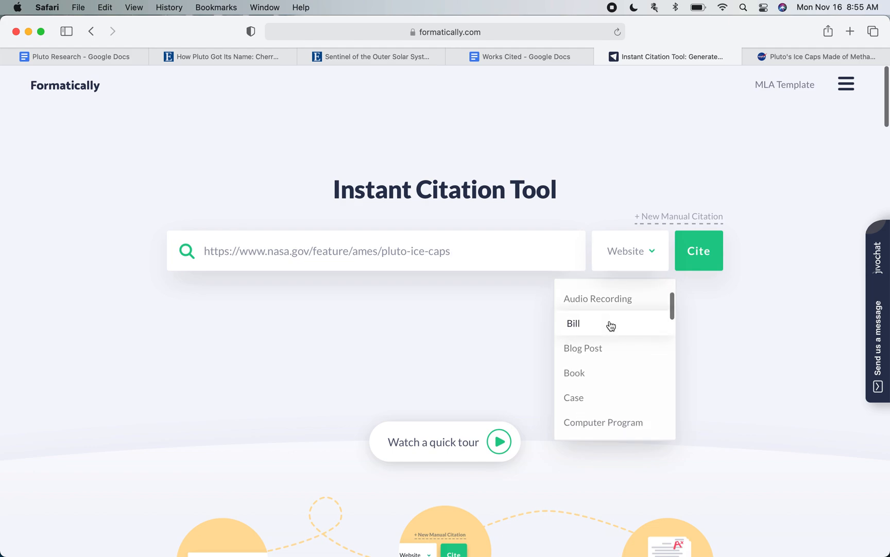
{"action": "scroll", "coordinate": [610, 325], "scroll_direction": "down", "scroll_amount": 4}
{"action": "scroll", "coordinate": [611, 324], "scroll_direction": "down", "scroll_amount": 4}
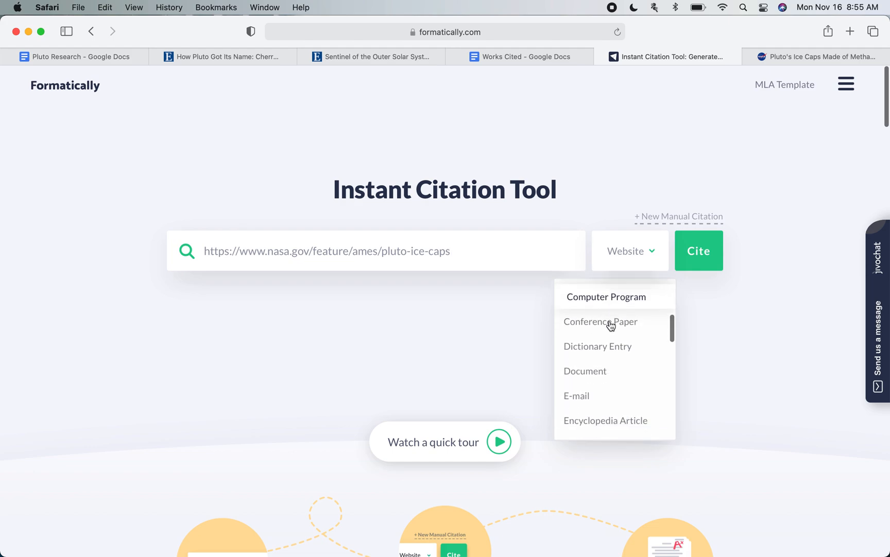
{"action": "scroll", "coordinate": [610, 325], "scroll_direction": "down", "scroll_amount": 4}
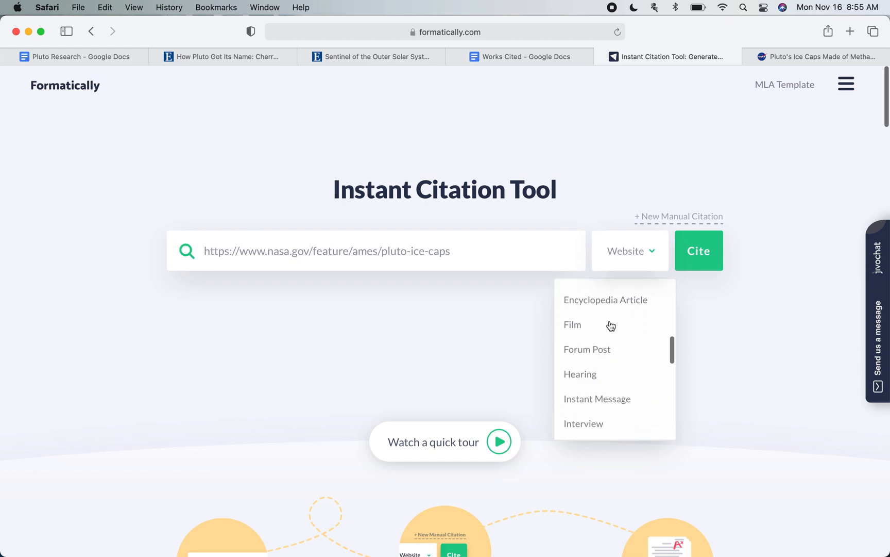
{"action": "scroll", "coordinate": [610, 324], "scroll_direction": "down", "scroll_amount": 2}
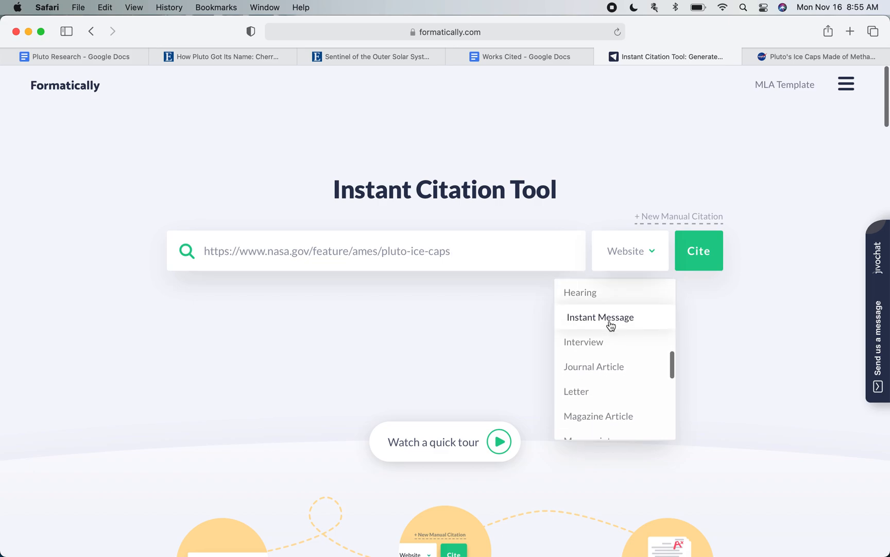
{"action": "scroll", "coordinate": [610, 324], "scroll_direction": "up", "scroll_amount": 1}
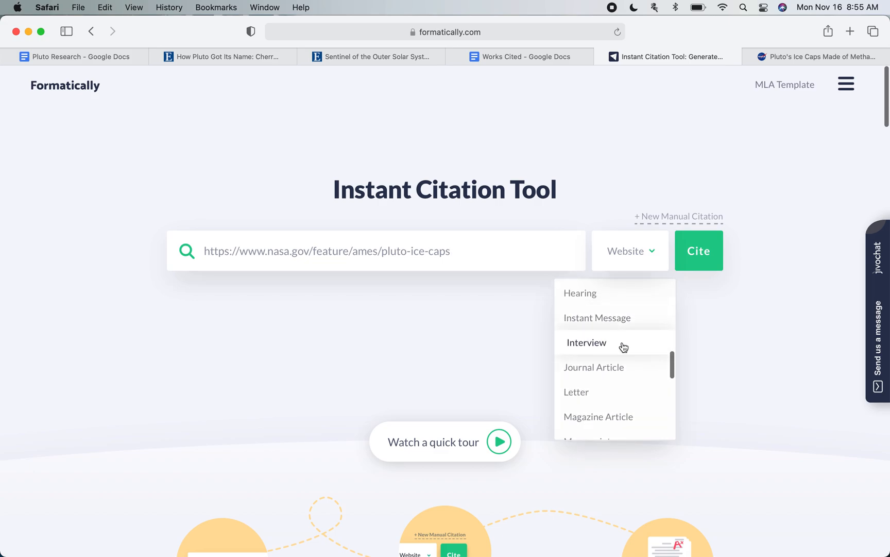
{"action": "scroll", "coordinate": [656, 351], "scroll_direction": "up", "scroll_amount": 4}
{"action": "scroll", "coordinate": [656, 350], "scroll_direction": "up", "scroll_amount": 3}
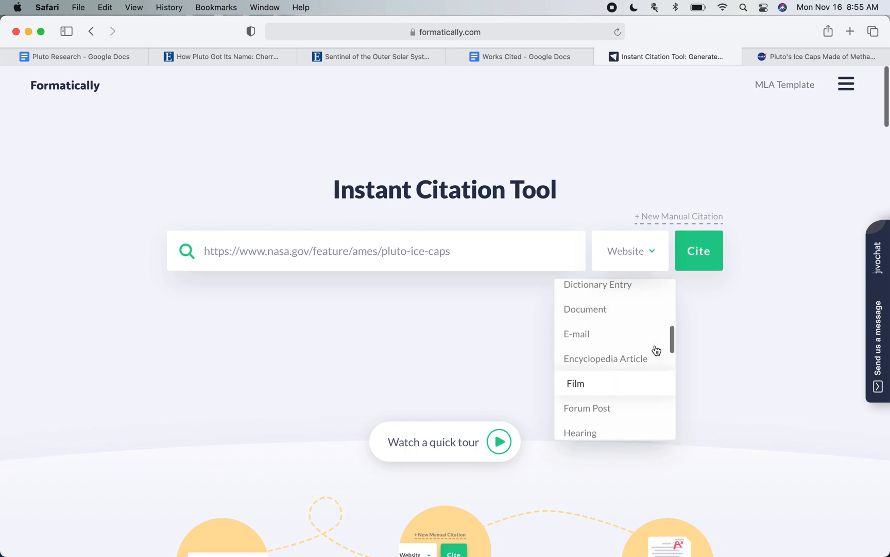
{"action": "scroll", "coordinate": [656, 350], "scroll_direction": "up", "scroll_amount": 5}
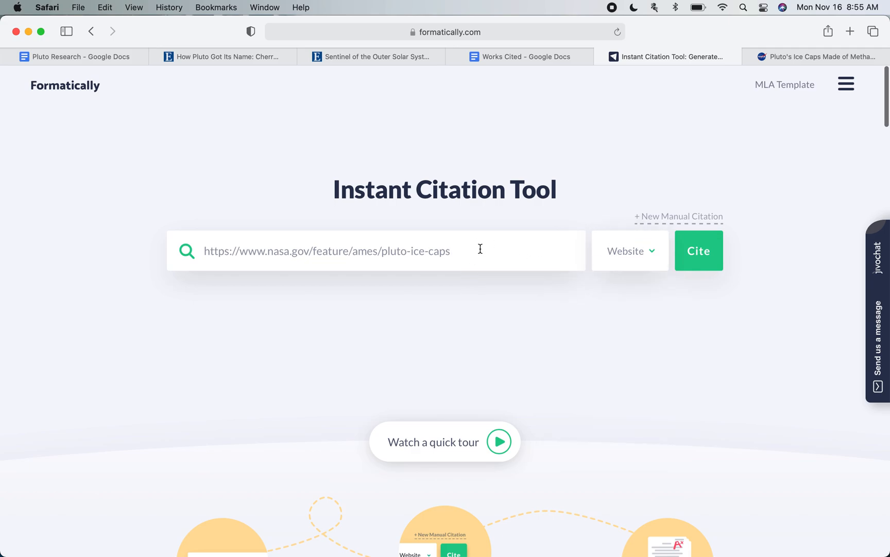
Generate the website citation for the NASA article and check which citation styles are available.
{"action": "left_click", "coordinate": [707, 256]}
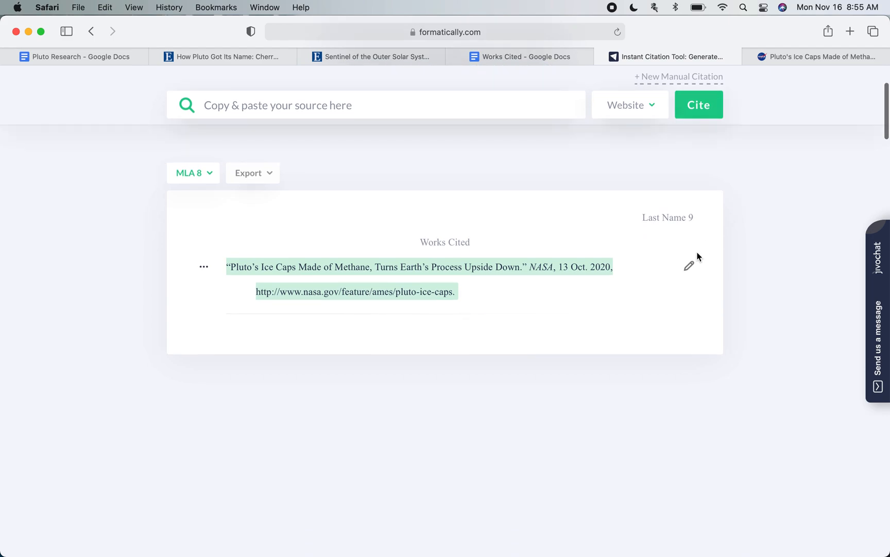
{"action": "left_click", "coordinate": [213, 178]}
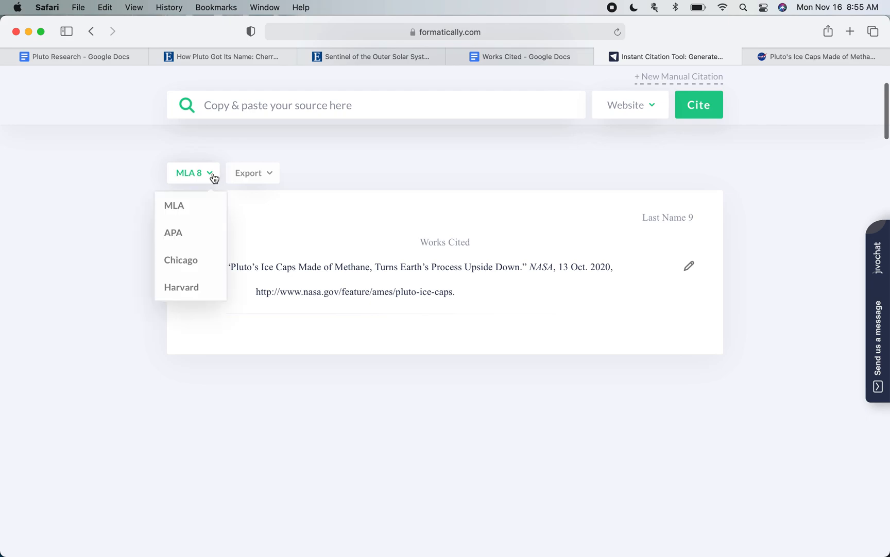
{"action": "left_click", "coordinate": [334, 176]}
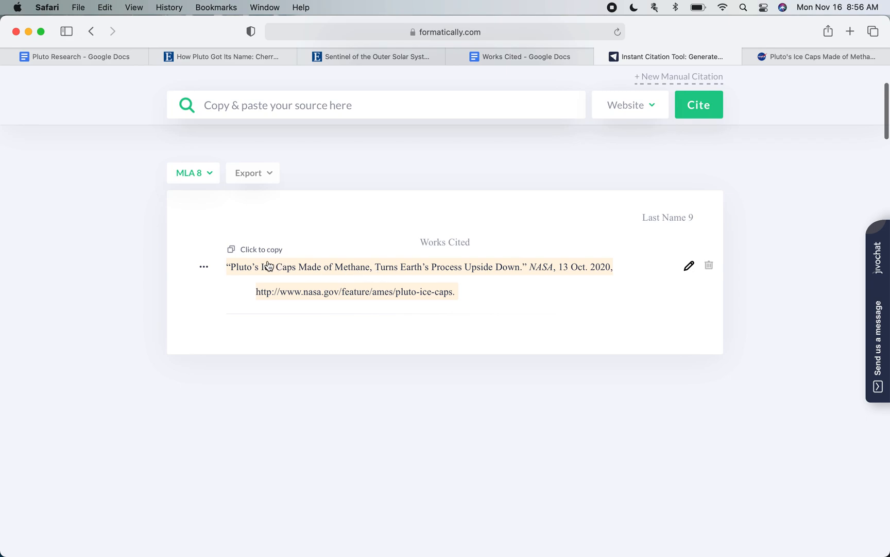
Copy the NASA article's MLA 8 citation and paste it as the fourth entry in the Works Cited document.
{"action": "left_click", "coordinate": [367, 273]}
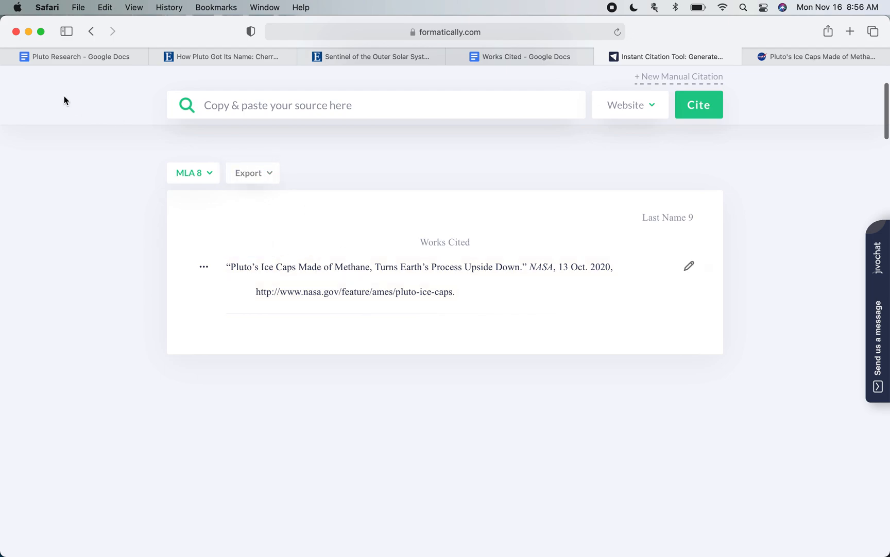
{"action": "left_click", "coordinate": [504, 56]}
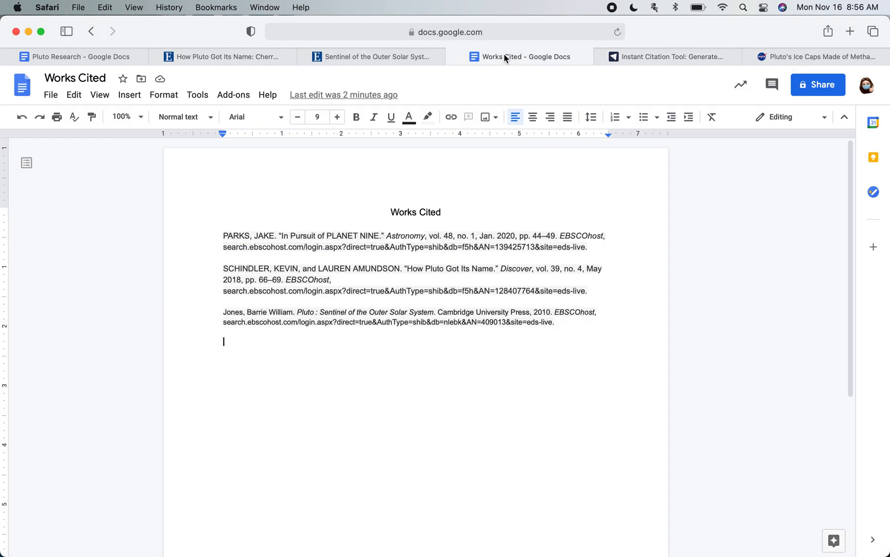
{"action": "key", "text": "Return"}
{"action": "key", "text": "cmd+v"}
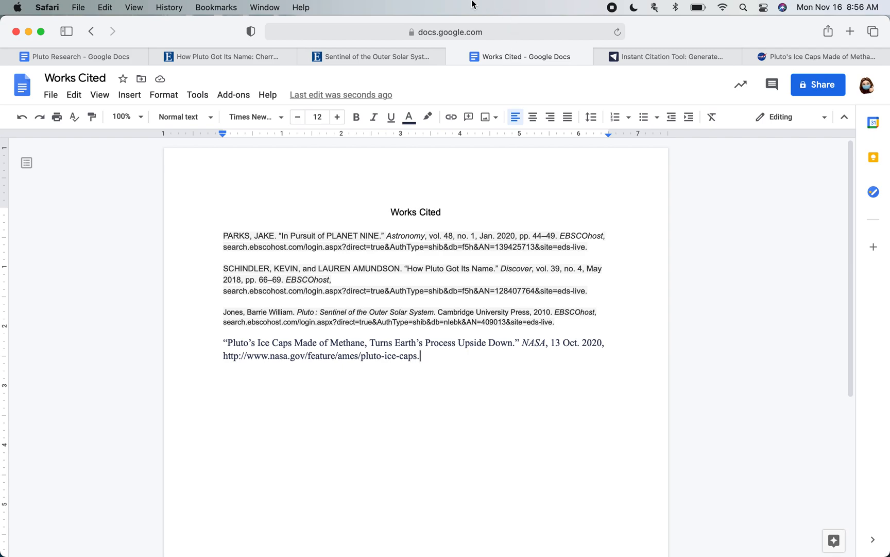
Set all text in the Works Cited document to Times New Roman, size 12.
{"action": "left_click", "coordinate": [385, 209]}
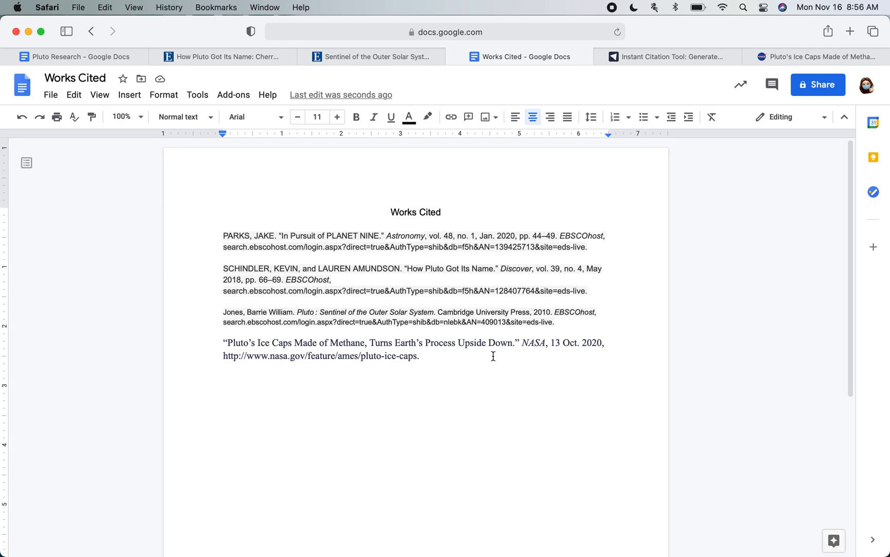
{"action": "key", "text": "cmd+a"}
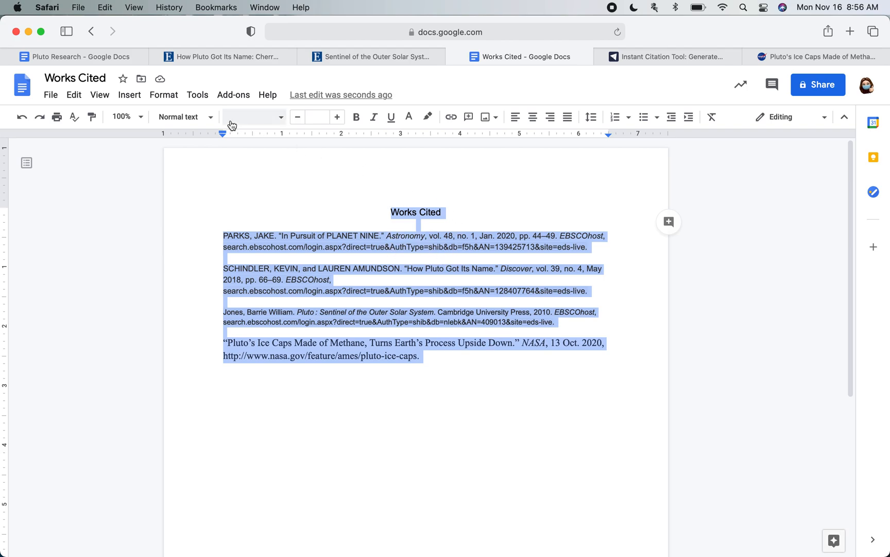
{"action": "left_click", "coordinate": [281, 122]}
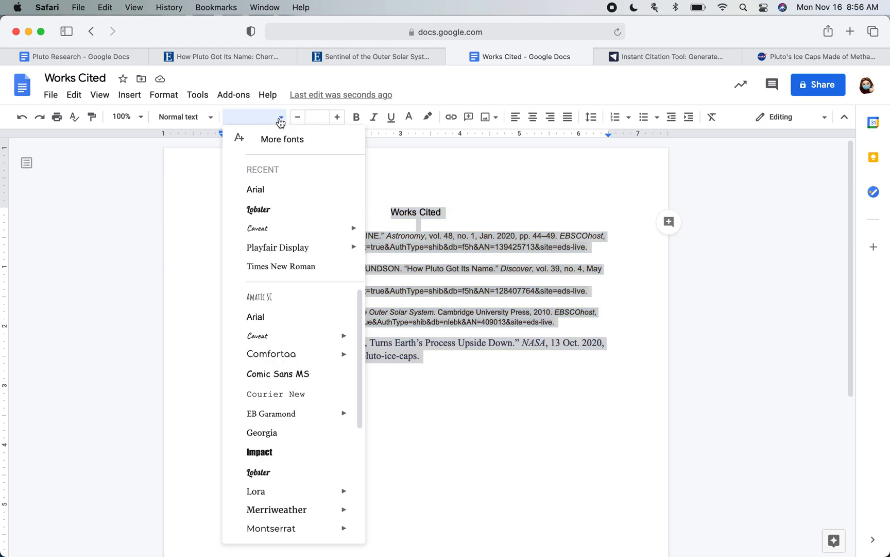
{"action": "scroll", "coordinate": [284, 313], "scroll_direction": "down", "scroll_amount": 5}
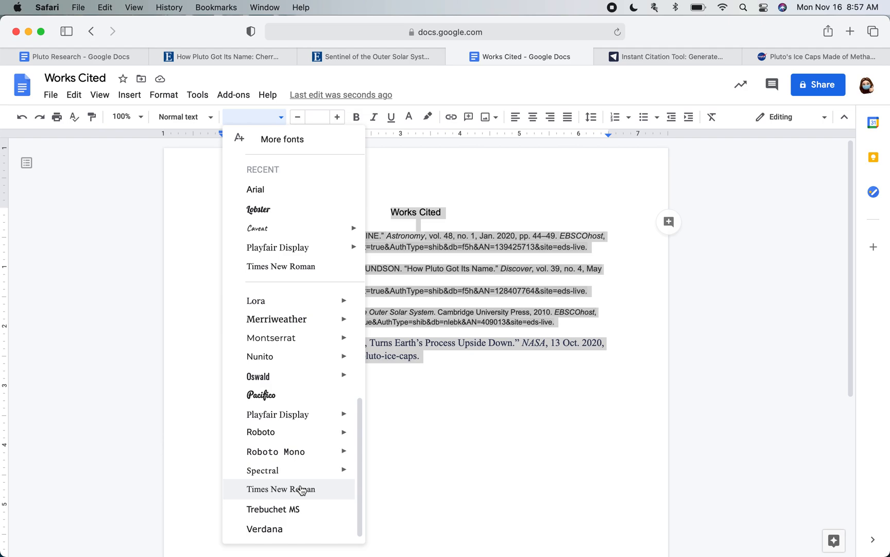
{"action": "left_click", "coordinate": [302, 490]}
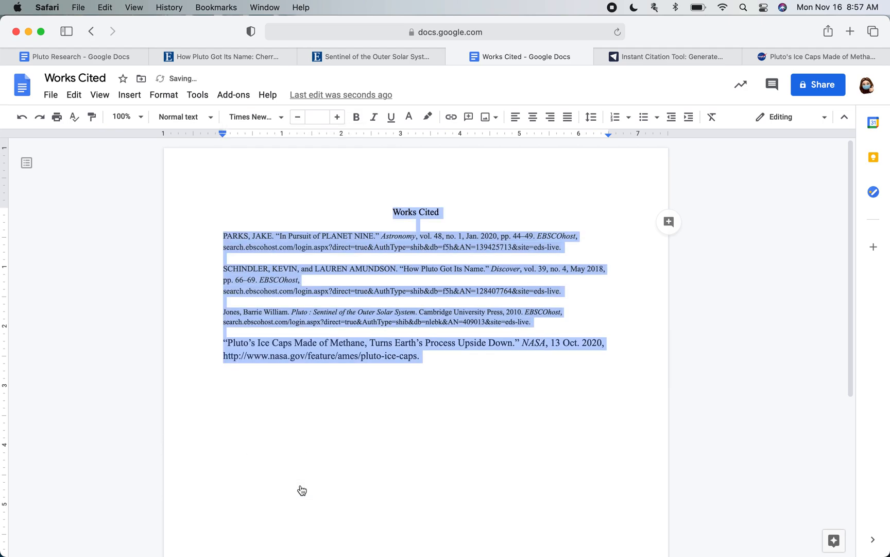
{"action": "left_click", "coordinate": [318, 118]}
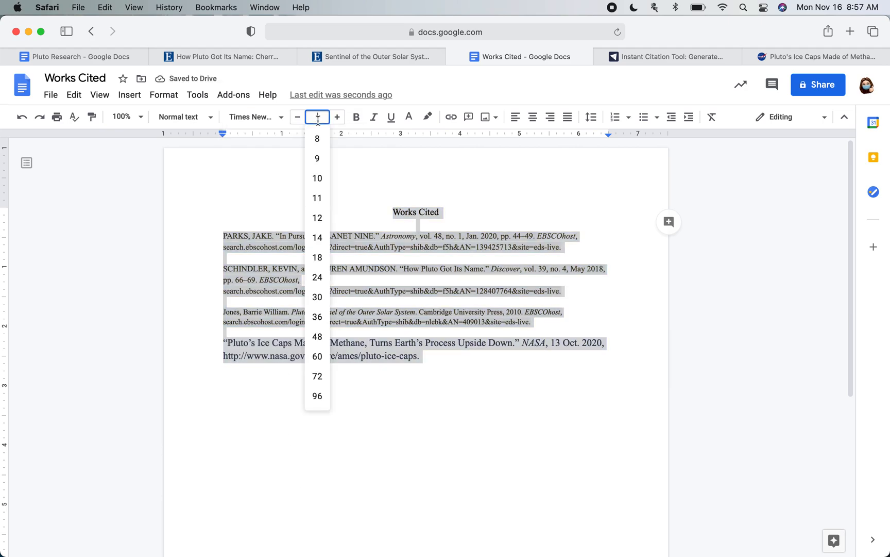
{"action": "type", "text": "12"}
{"action": "key", "text": "Return"}
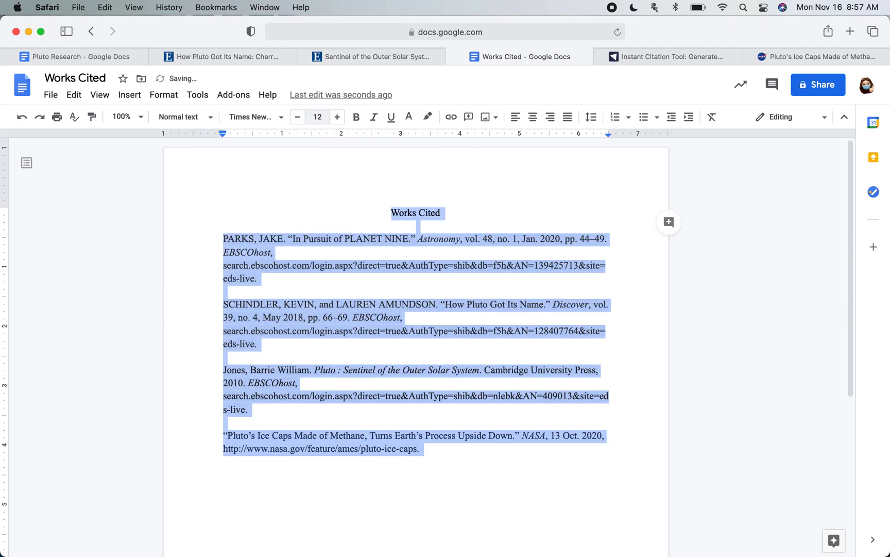
Remove the highlight color from all text in the Works Cited document.
{"action": "scroll", "coordinate": [379, 213], "scroll_direction": "down", "scroll_amount": 1}
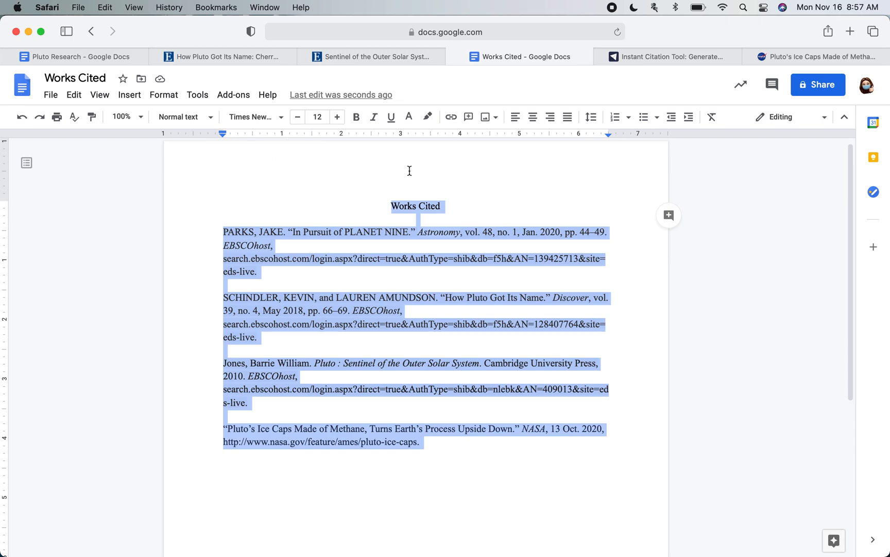
{"action": "left_click", "coordinate": [429, 117]}
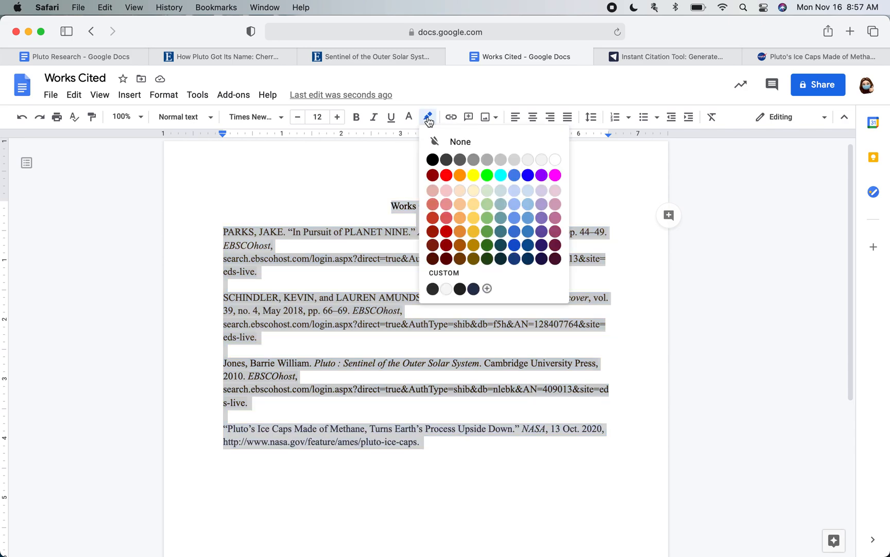
{"action": "left_click", "coordinate": [443, 147]}
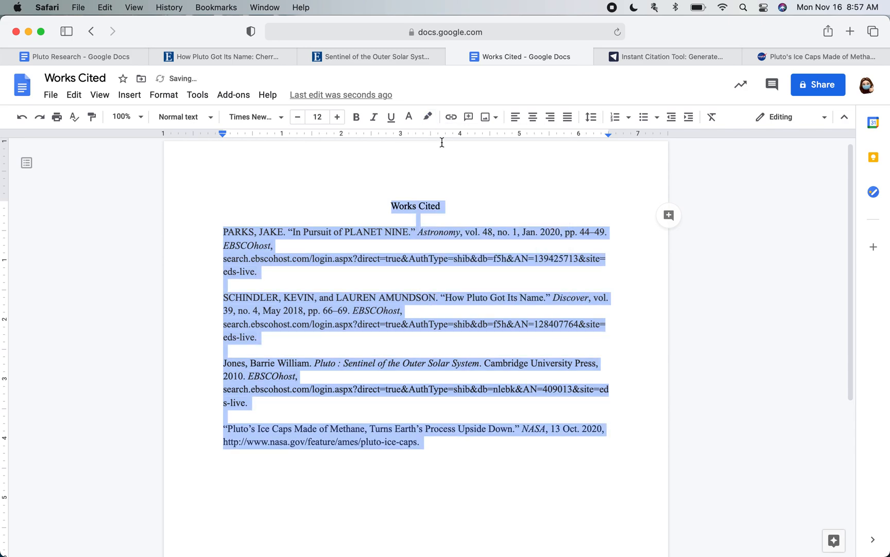
{"action": "left_click", "coordinate": [305, 273]}
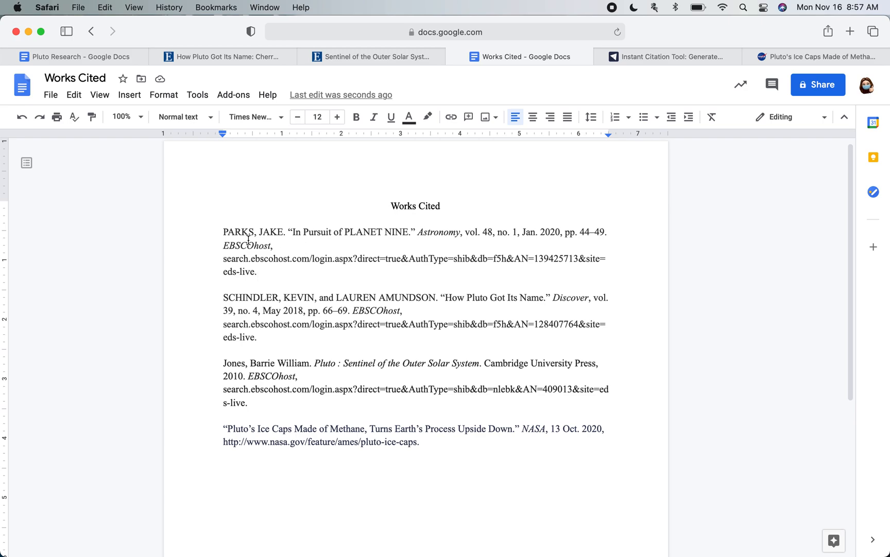
Apply a 0.5-inch hanging indent to all four citations below the Works Cited title.
{"action": "left_click", "coordinate": [218, 229]}
{"action": "left_click_drag", "start_coordinate": [218, 228], "coordinate": [463, 447]}
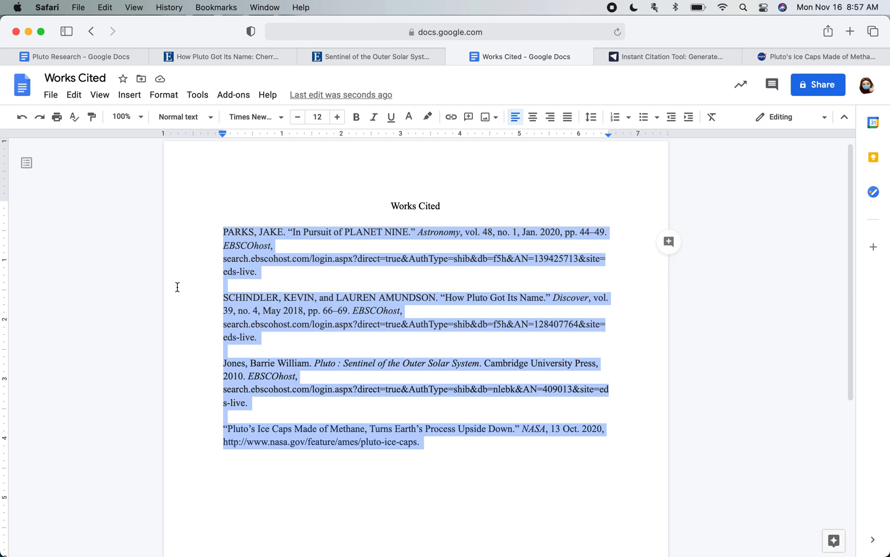
{"action": "left_click", "coordinate": [160, 97]}
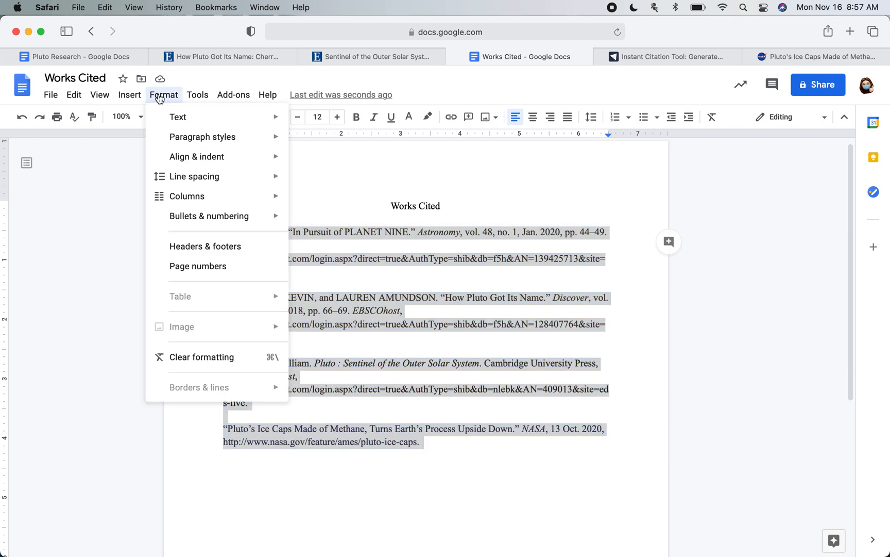
{"action": "mouse_move", "coordinate": [194, 164]}
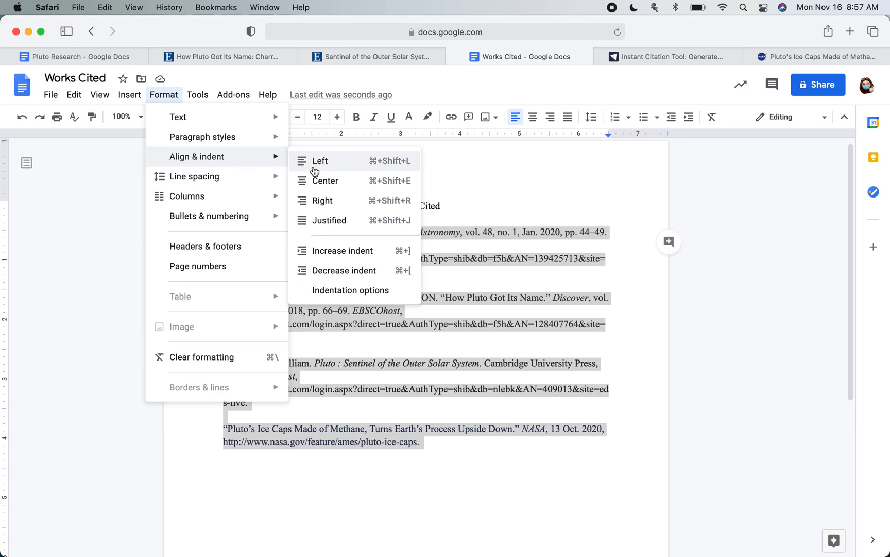
{"action": "left_click", "coordinate": [364, 292]}
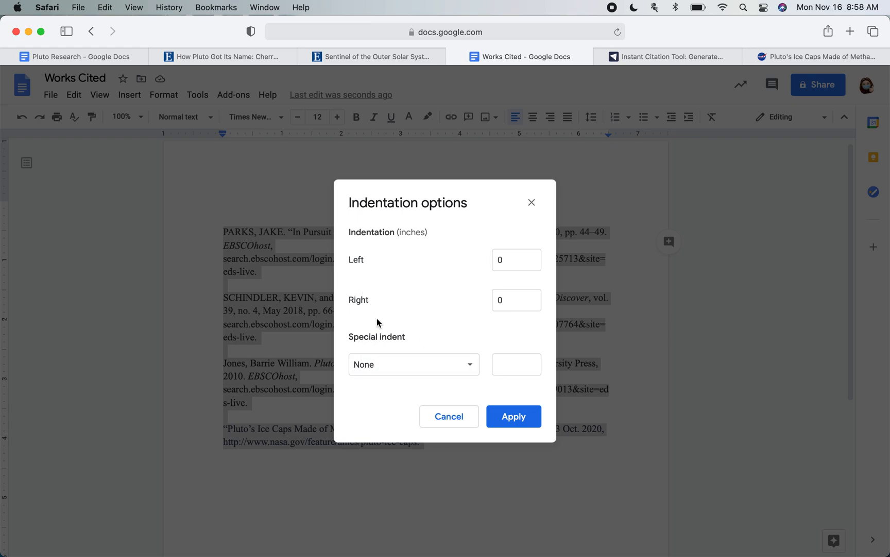
{"action": "left_click", "coordinate": [421, 371]}
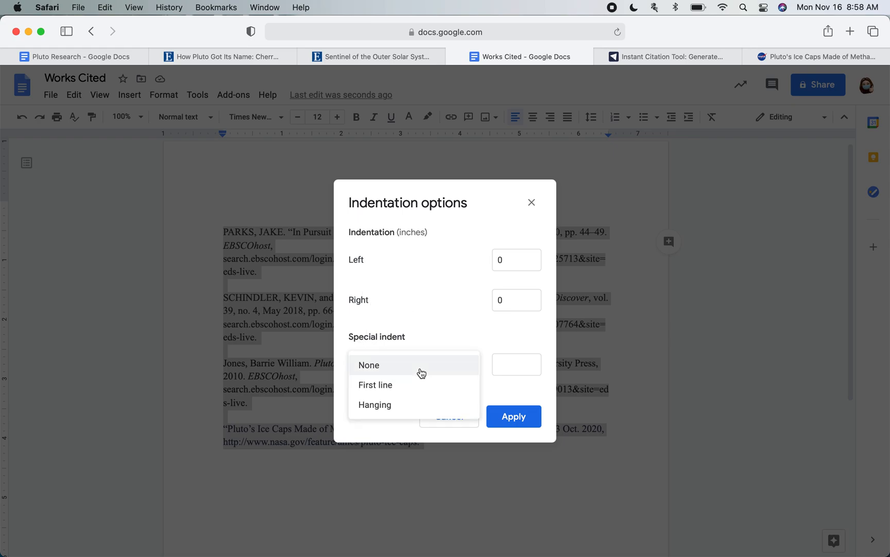
{"action": "left_click", "coordinate": [410, 407]}
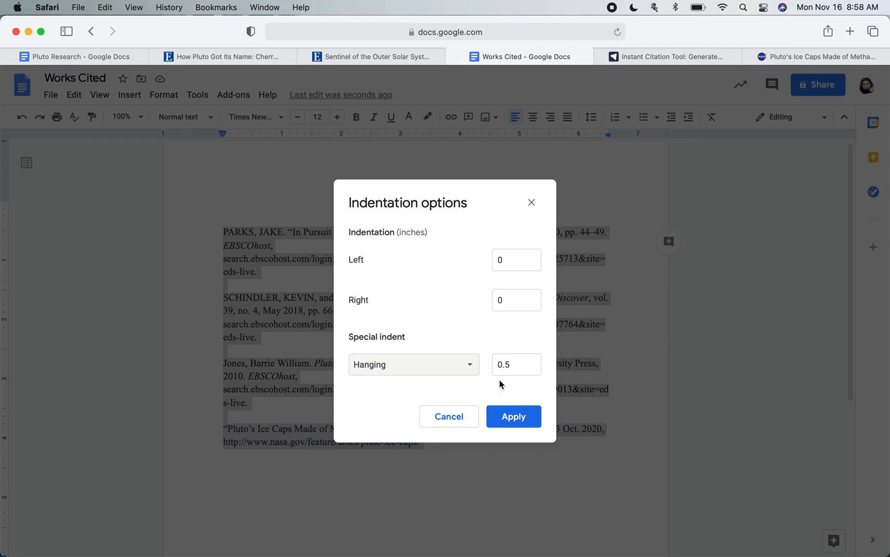
{"action": "left_click", "coordinate": [514, 422]}
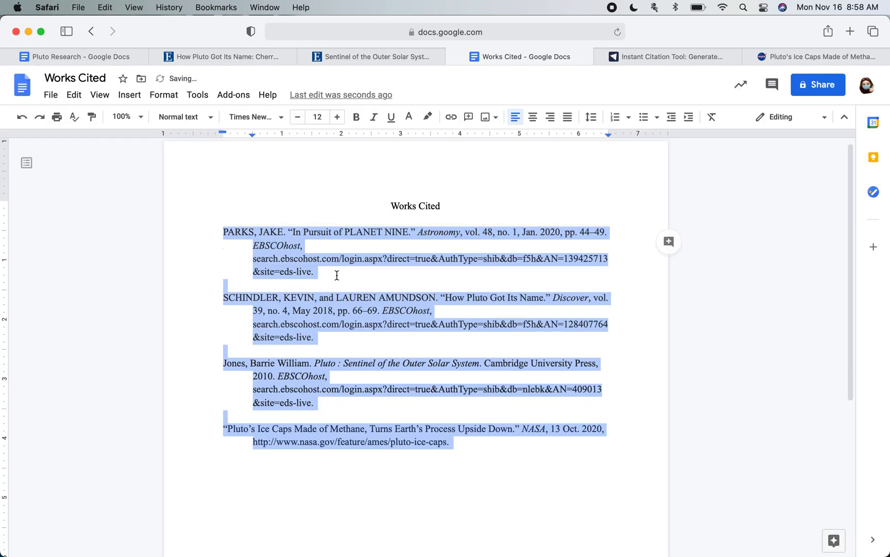
{"action": "left_click", "coordinate": [345, 334]}
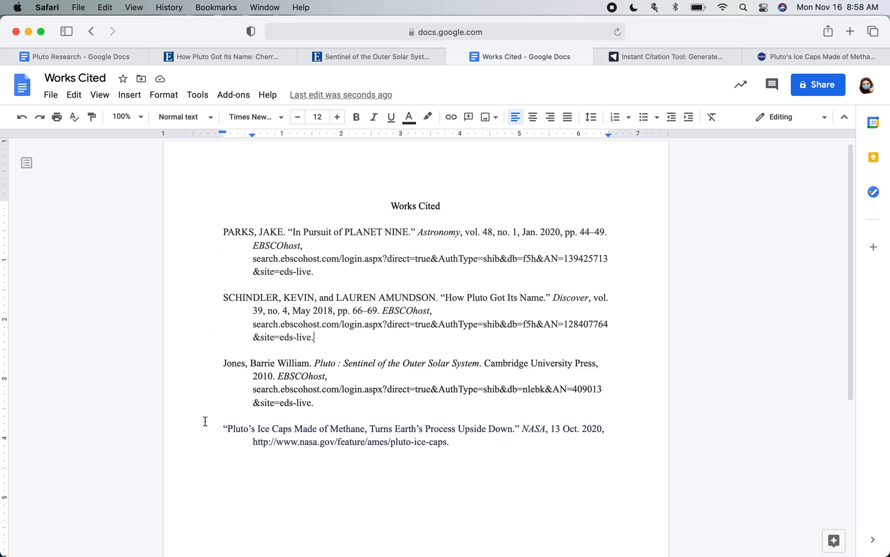
Move the "Pluto : Sentinel of the Outer Solar System" citation to the start of the list and remove the leftover blank lines.
{"action": "left_click", "coordinate": [222, 235]}
{"action": "left_click", "coordinate": [219, 363]}
{"action": "left_click_drag", "start_coordinate": [221, 362], "coordinate": [350, 409]}
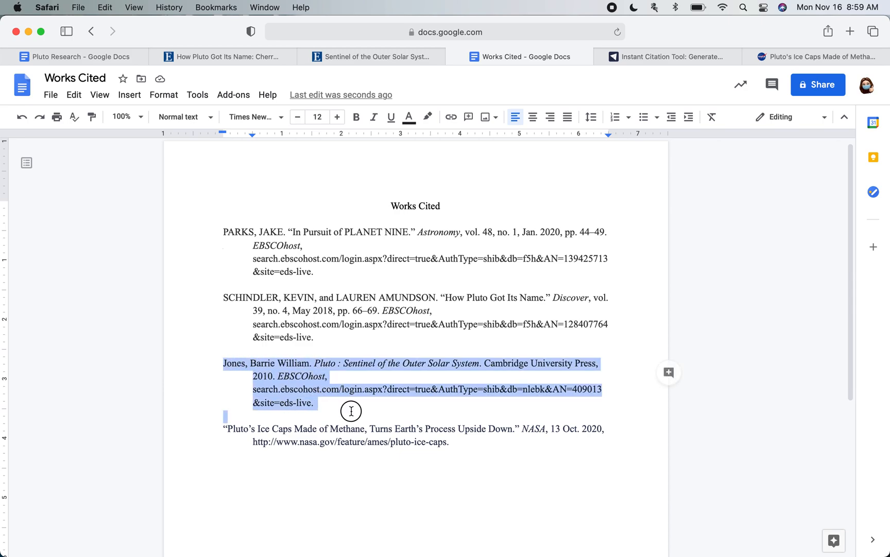
{"action": "key", "text": "super+x"}
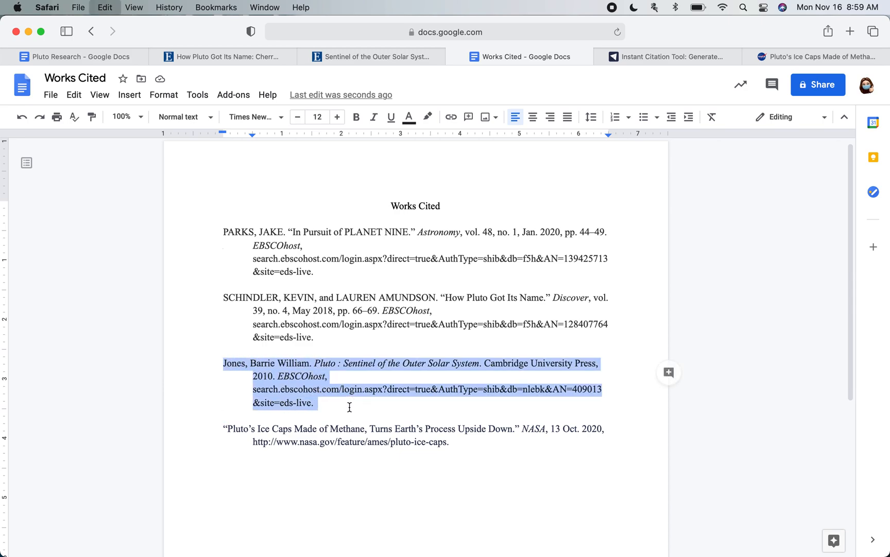
{"action": "left_click", "coordinate": [219, 232]}
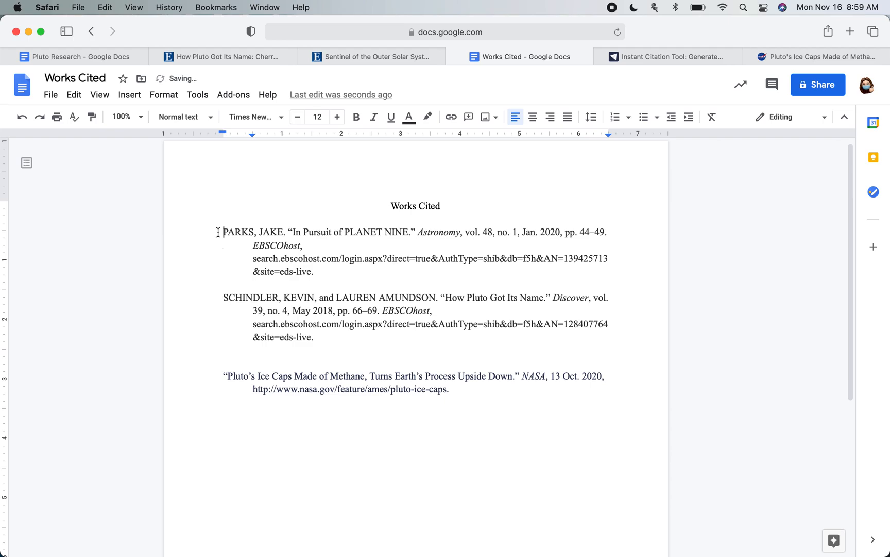
{"action": "key", "text": "Return"}
{"action": "key", "text": "Up"}
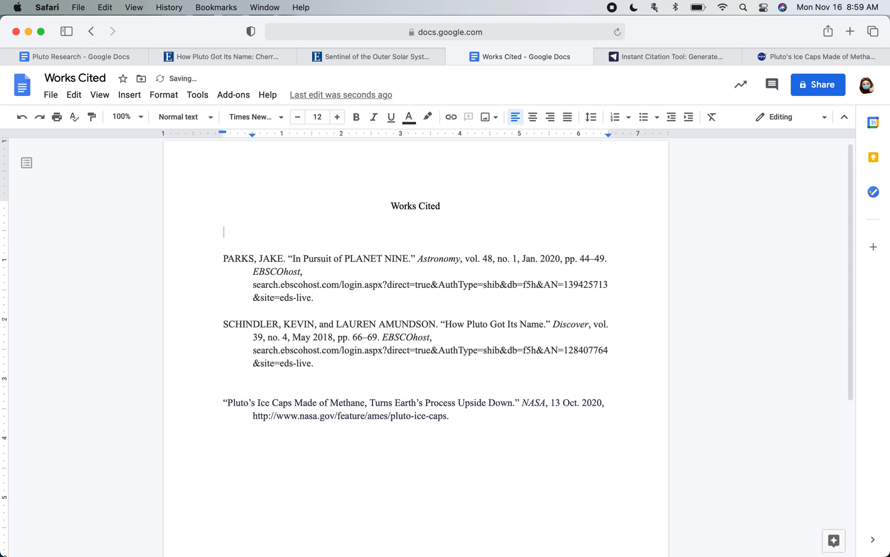
{"action": "key", "text": "super+v"}
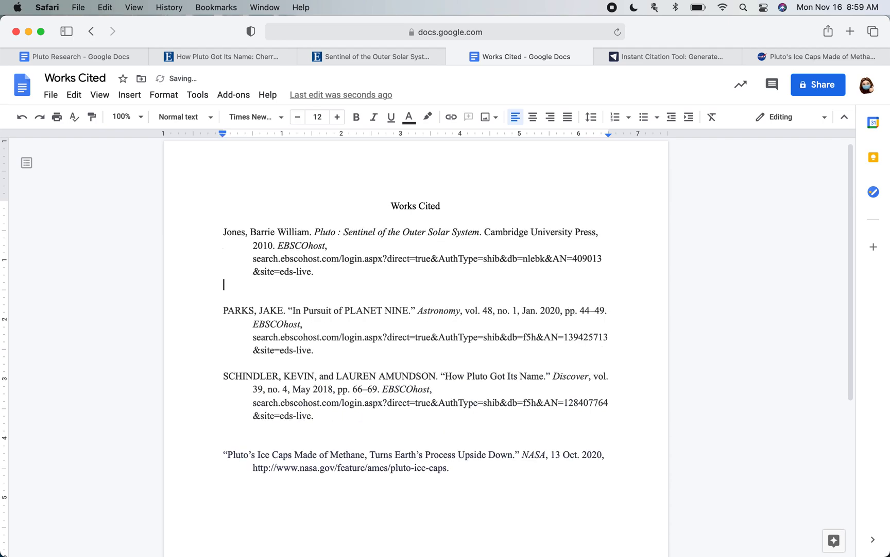
{"action": "key", "text": "BackSpace"}
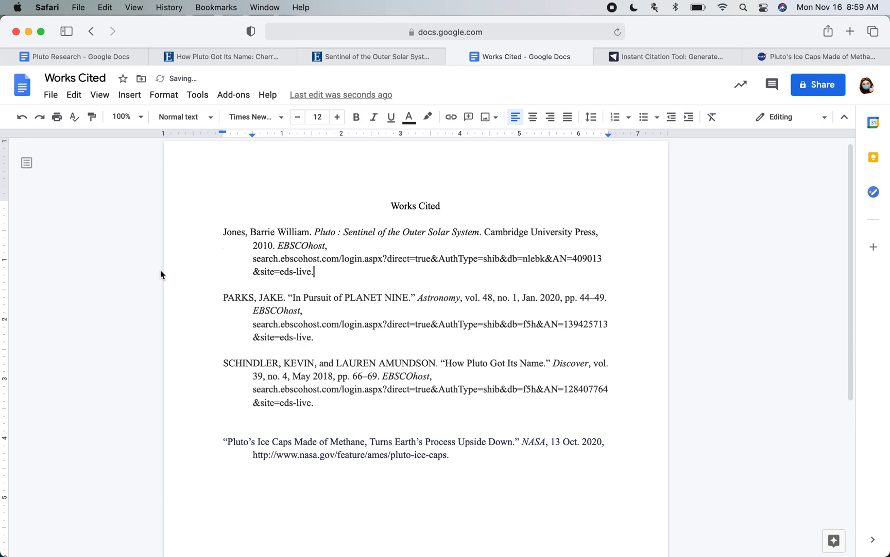
{"action": "left_click", "coordinate": [225, 420]}
{"action": "key", "text": "BackSpace"}
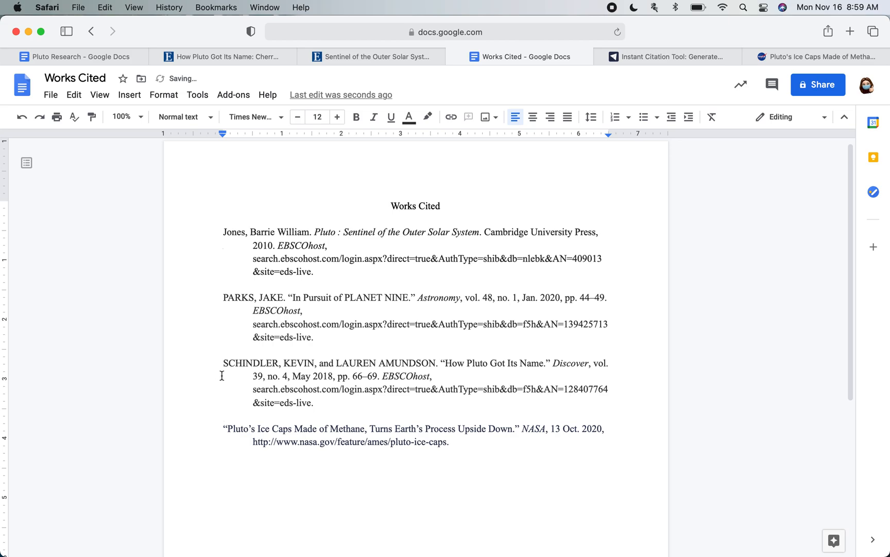
Move the NASA citation between the "In Pursuit of PLANET NINE" and "How Pluto Got Its Name" entries, keeping single blank lines between entries.
{"action": "left_click", "coordinate": [220, 428]}
{"action": "key", "text": "shift+Down"}
{"action": "key", "text": "shift+Down"}
{"action": "key", "text": "super+c"}
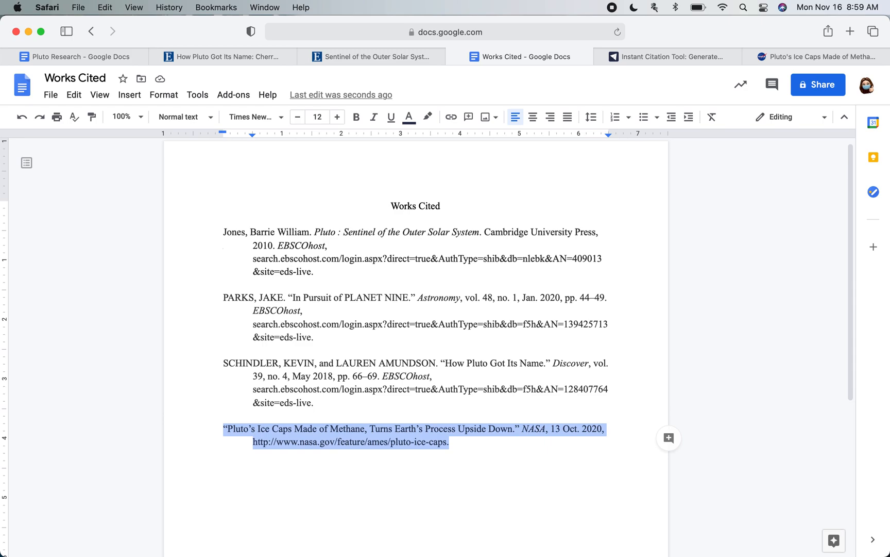
{"action": "key", "text": "BackSpace"}
{"action": "key", "text": "BackSpace"}
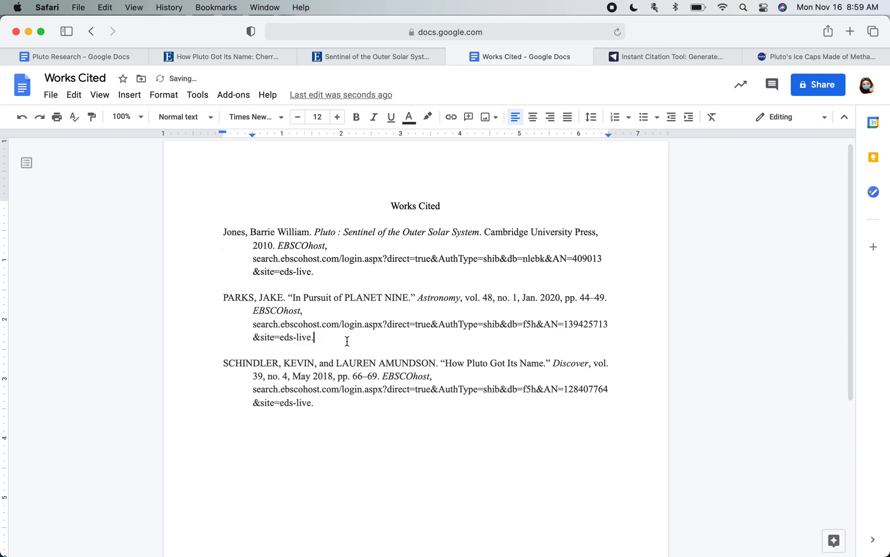
{"action": "key", "text": "Return"}
{"action": "key", "text": "Return"}
{"action": "key", "text": "super+v"}
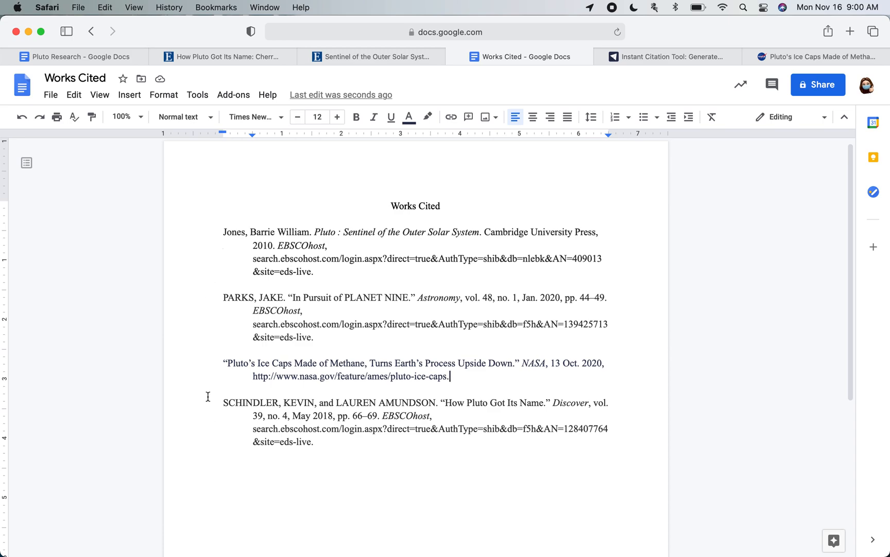
{"action": "left_click", "coordinate": [400, 468]}
{"action": "left_click", "coordinate": [130, 96]}
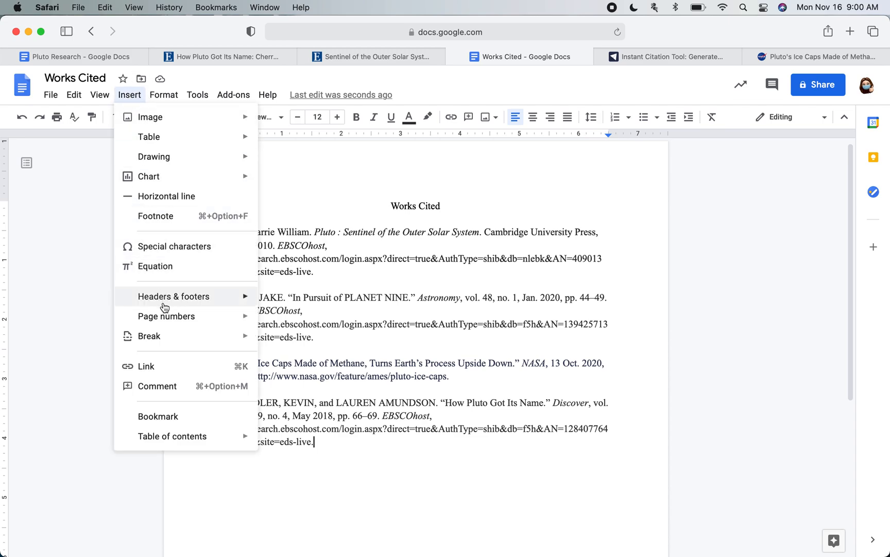
{"action": "mouse_move", "coordinate": [167, 336]}
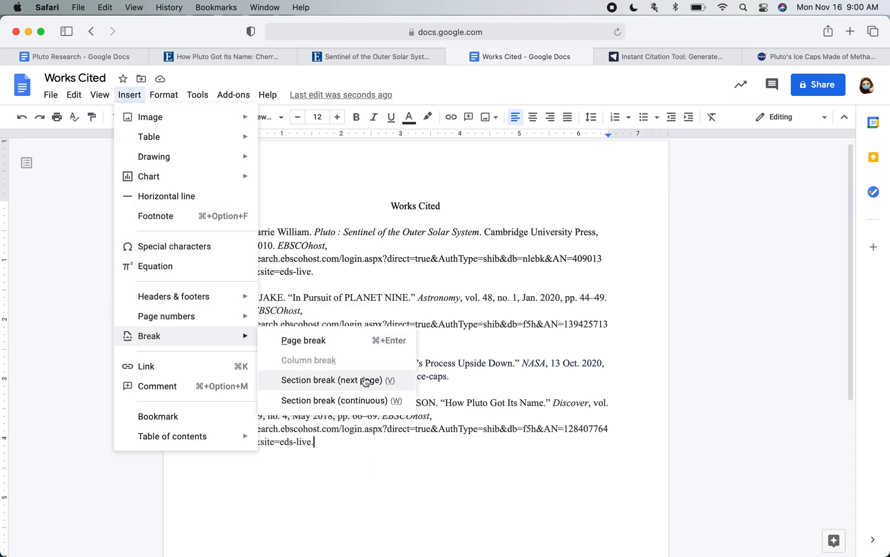
{"action": "left_click", "coordinate": [357, 453]}
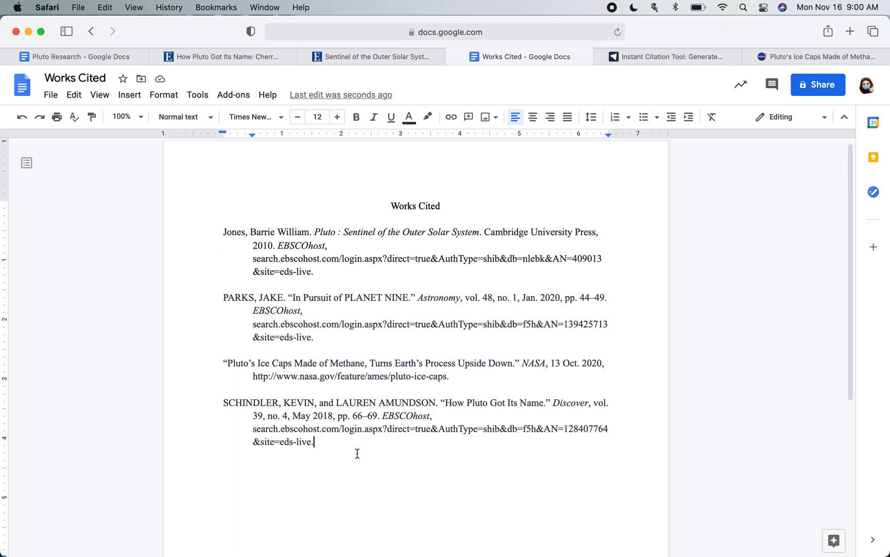